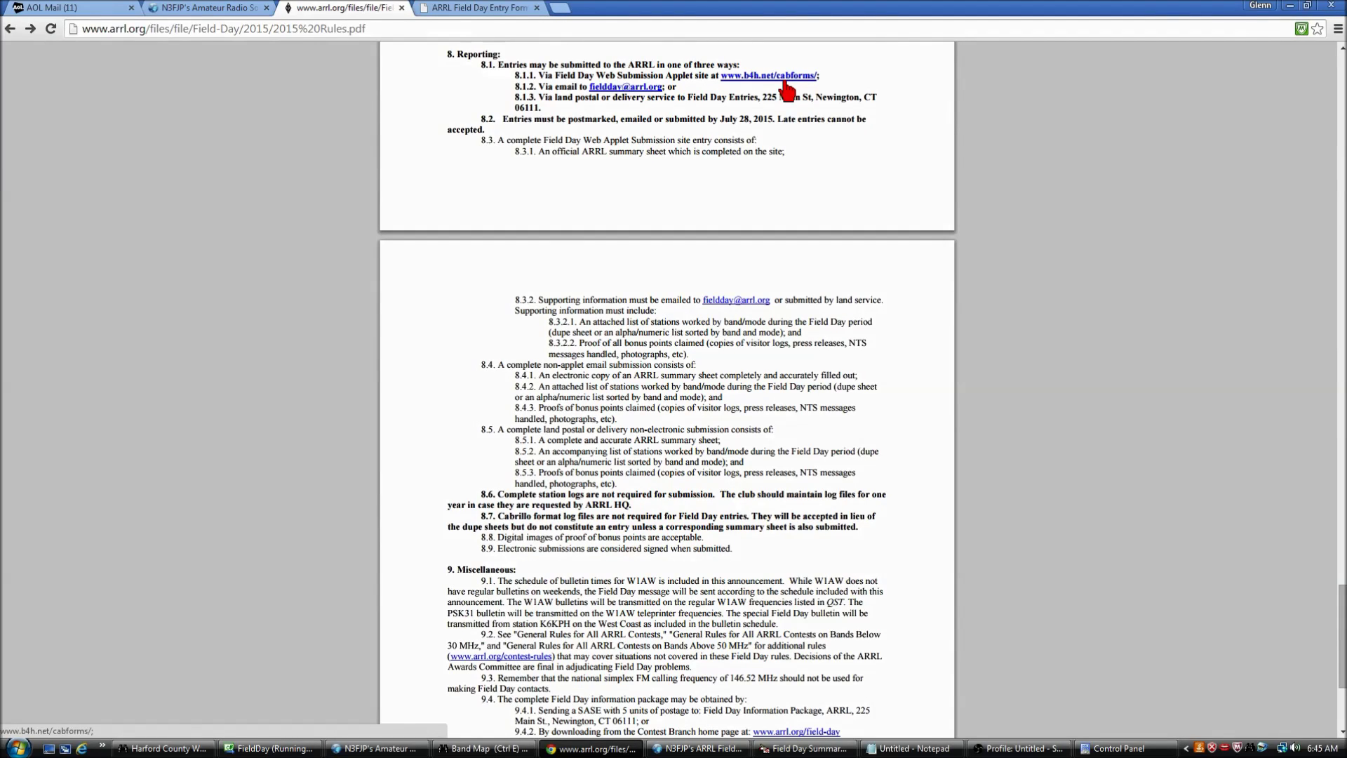
Step: Go to the b4h.net Cabrillo Web Forms site and load the blank 2015 ARRL Field Day Entry Form
left_click(786, 82)
left_click(504, 13)
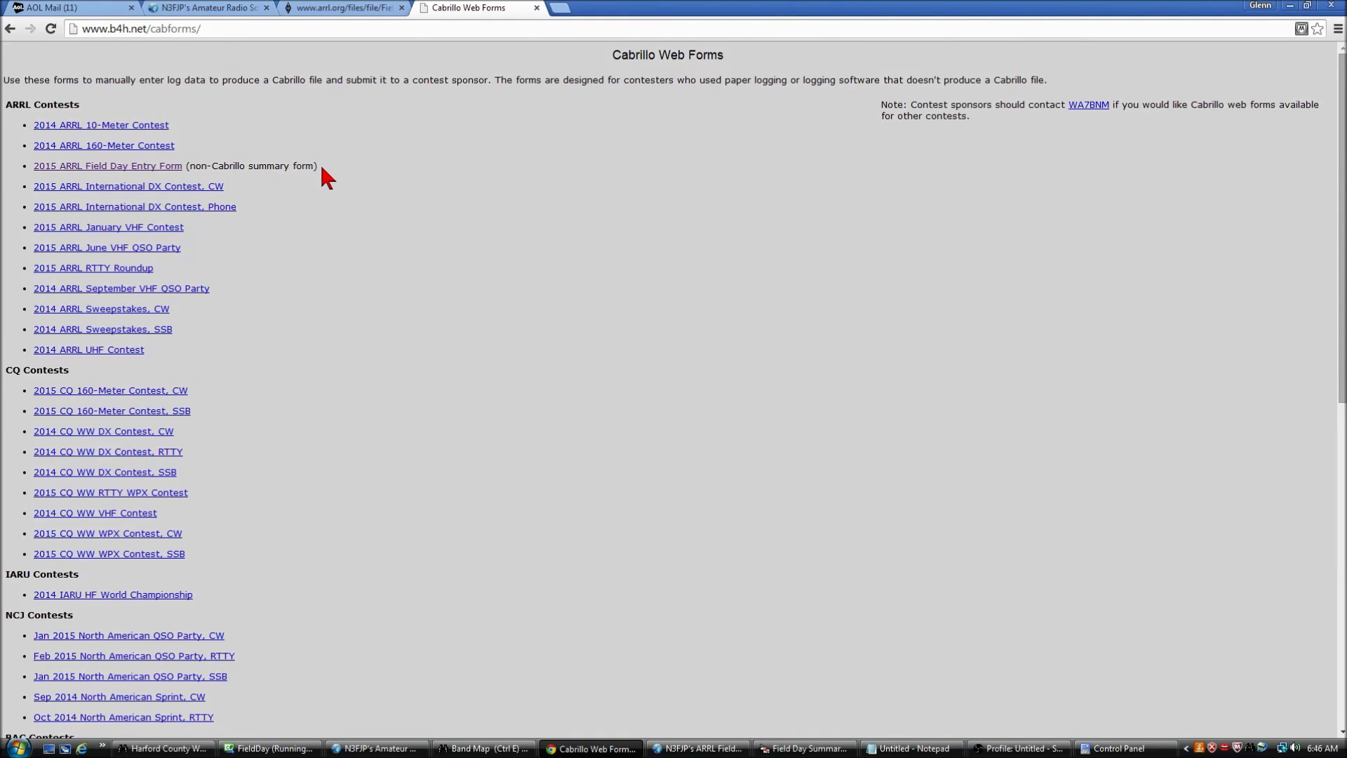
left_click(147, 168)
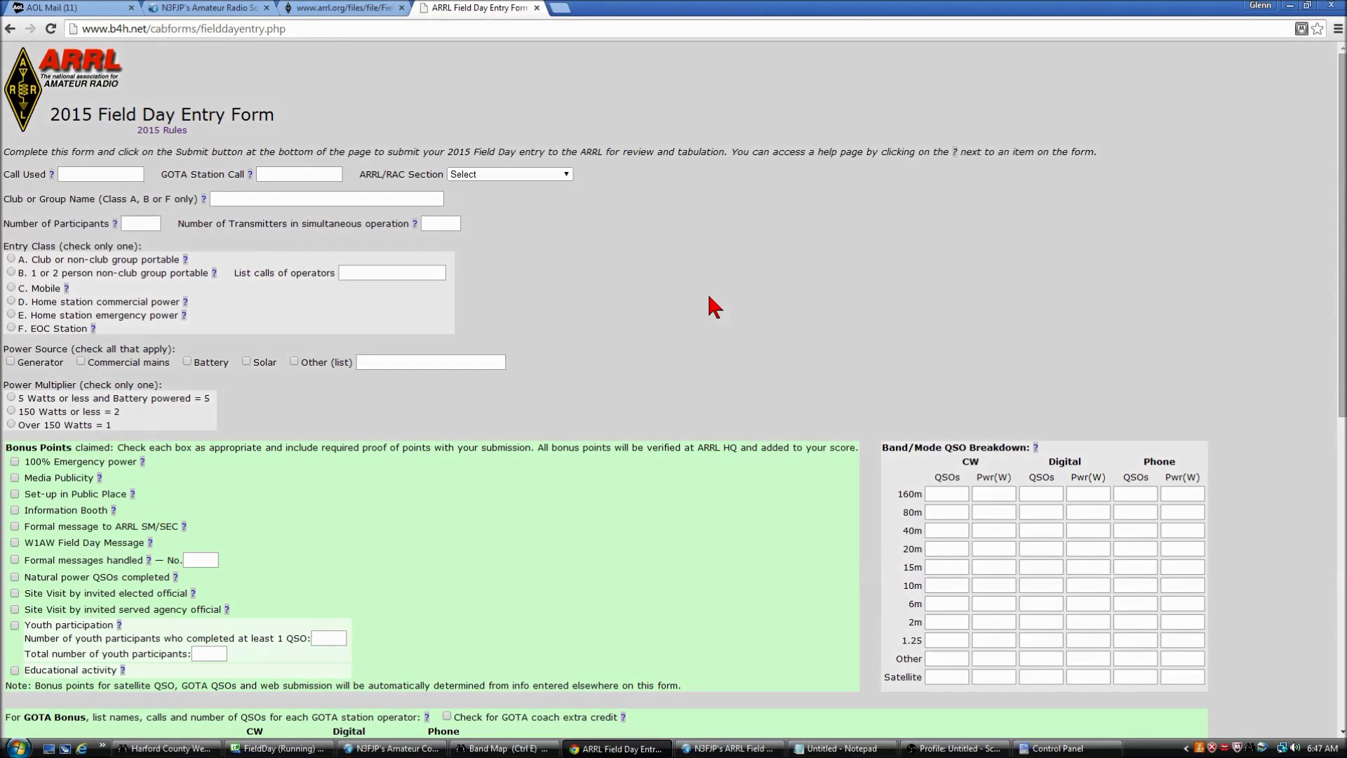
Step: In N3FJP, open File > Write Cabrillo (Contest Submittal) File and start writing the dupe file
left_click(733, 748)
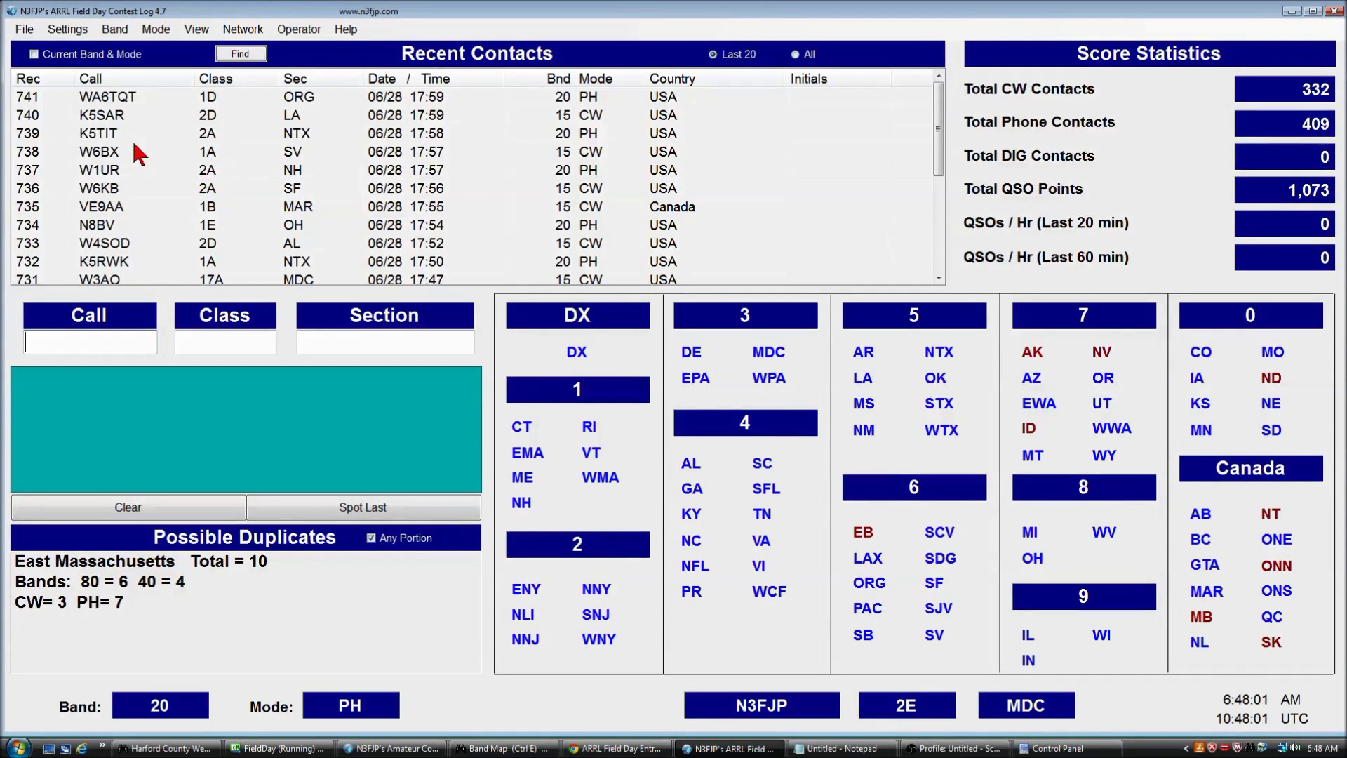
left_click(24, 29)
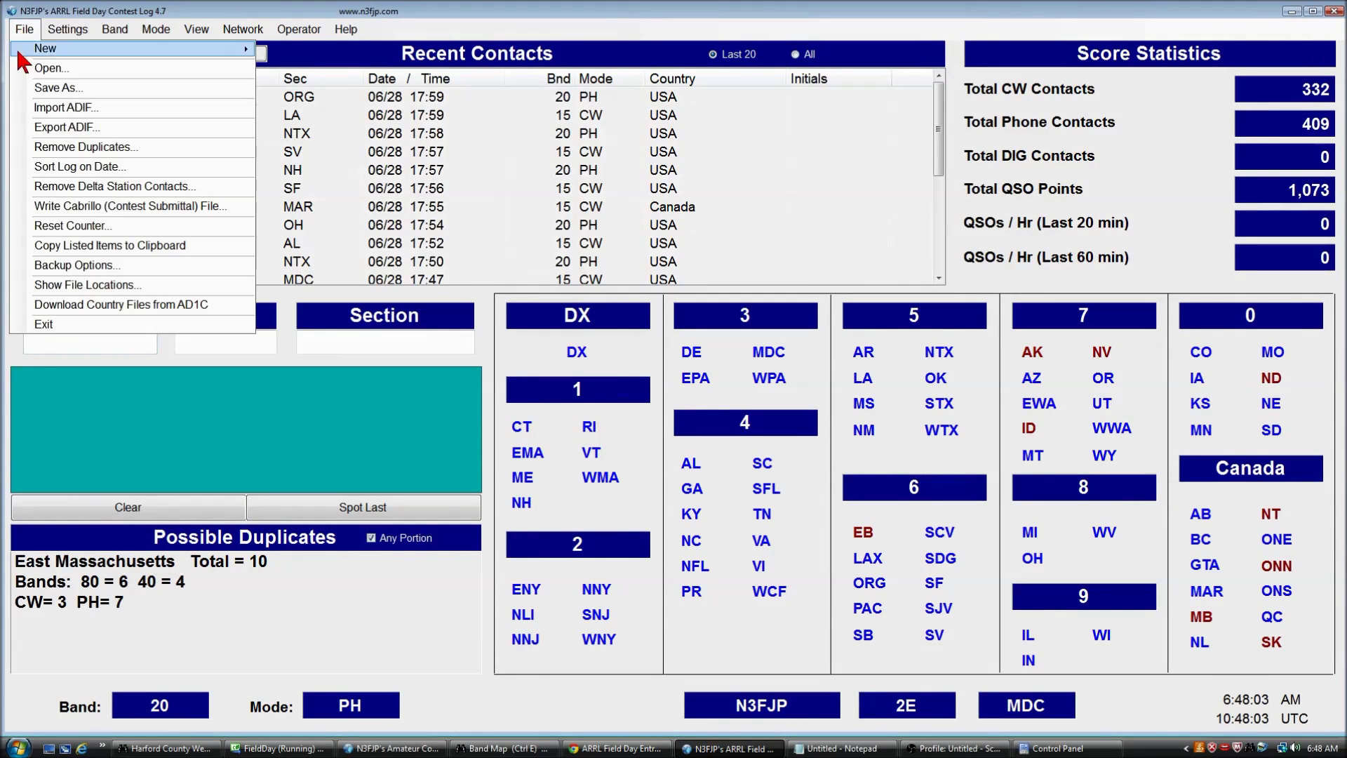
left_click(195, 207)
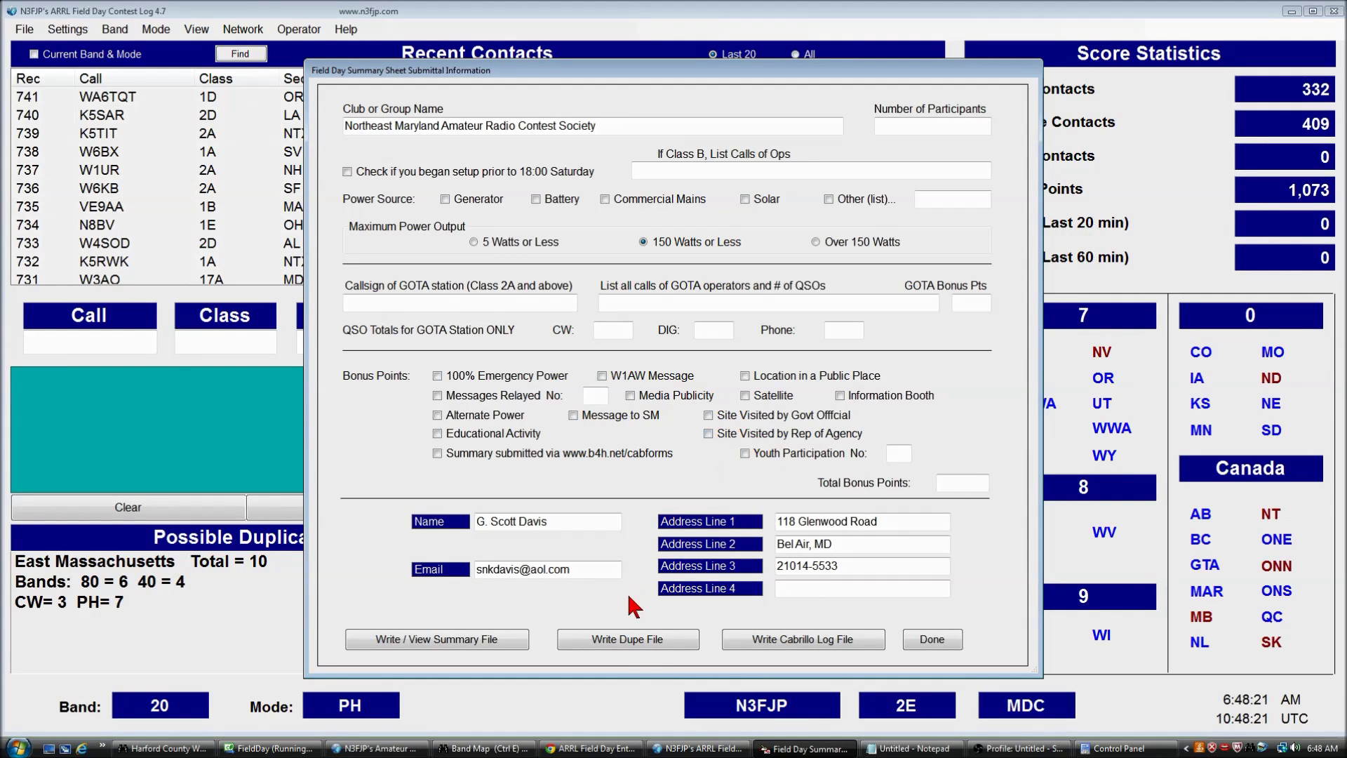
left_click(642, 637)
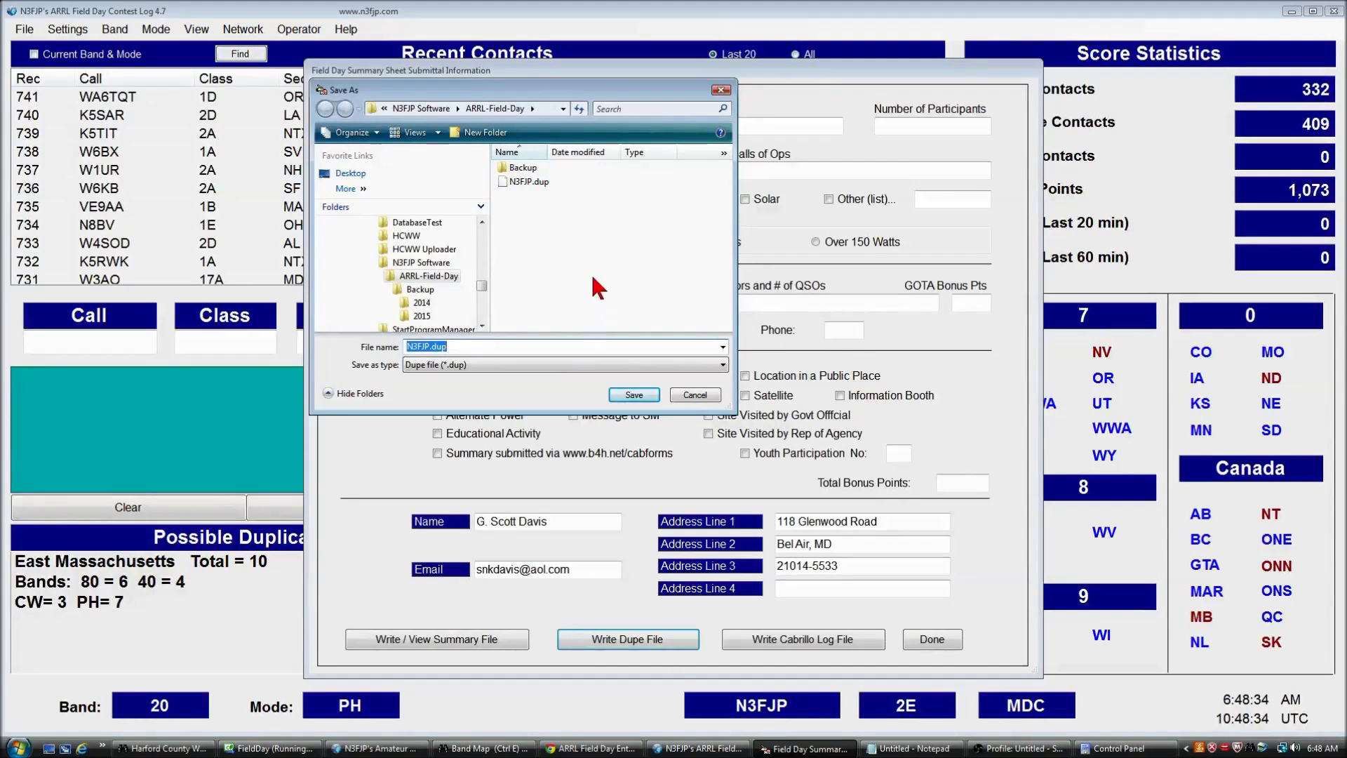
Step: Save N3FJP.dup to the ARRL-Field-Day folder, overwriting the old copy, and acknowledge the success message
left_click(635, 394)
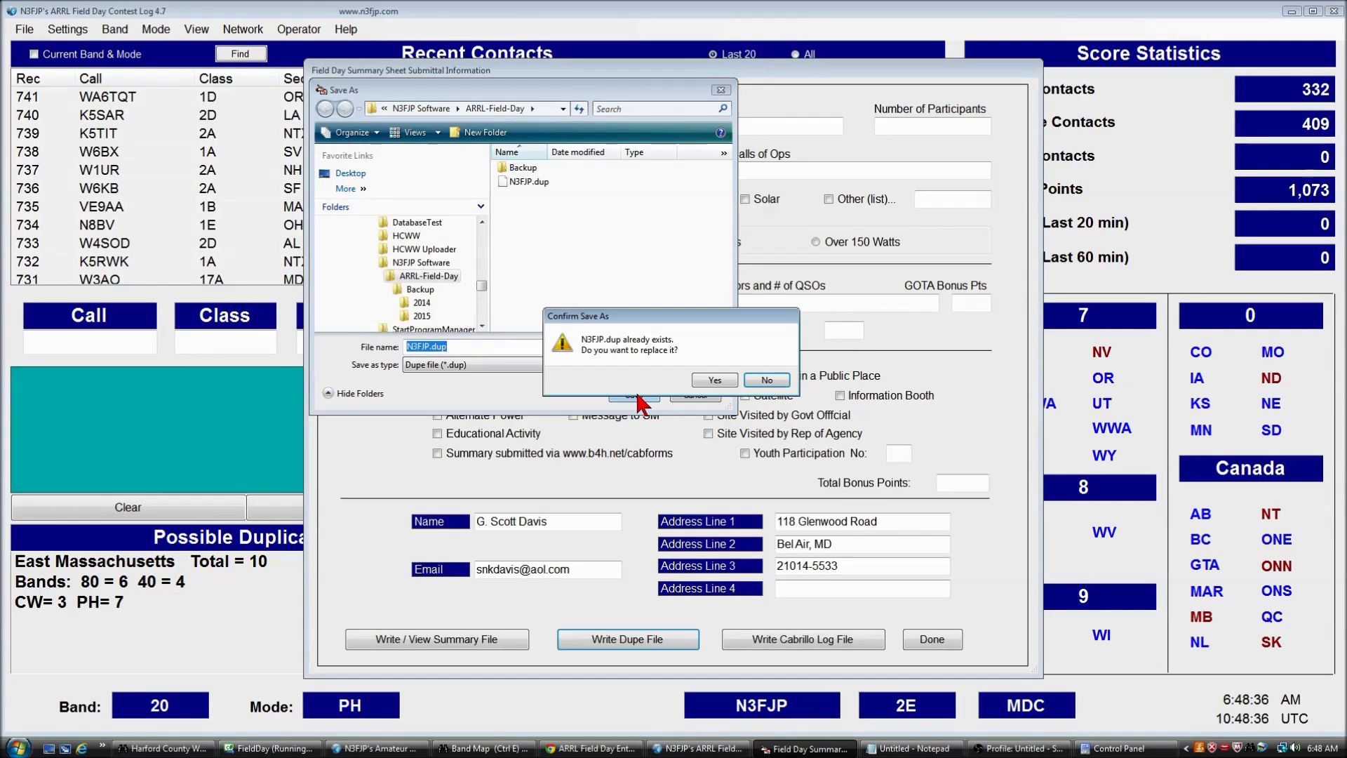
left_click(719, 382)
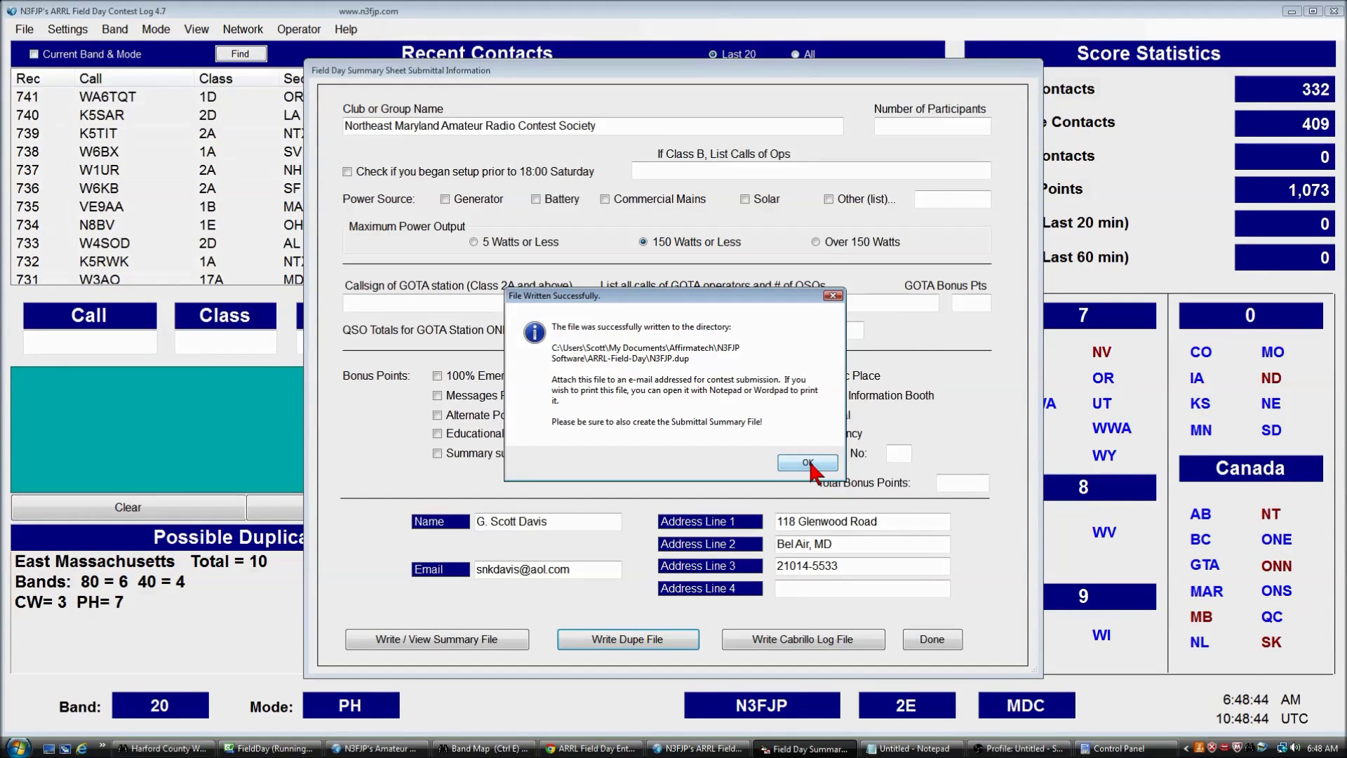
left_click(808, 463)
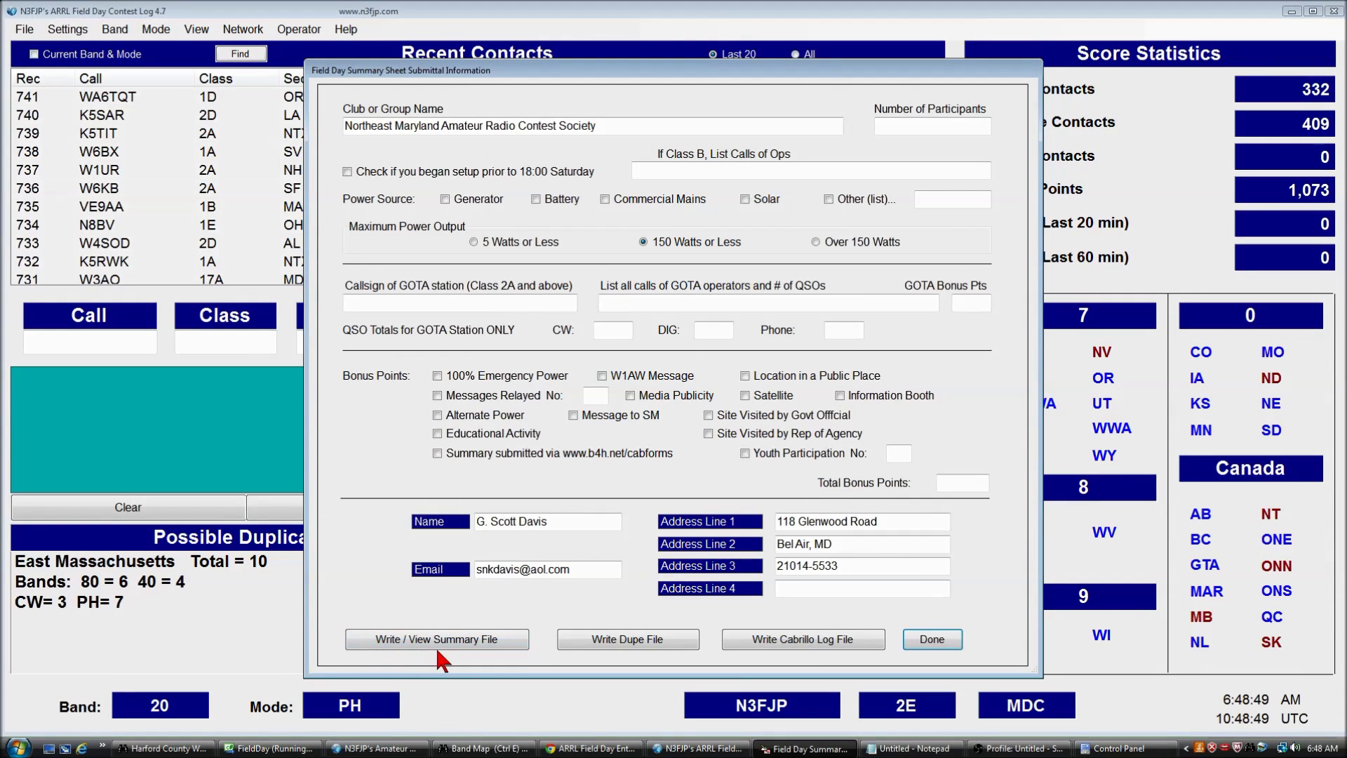
Step: Write N3FJP.sum over the existing summary file and view the Field Day summary text
left_click(460, 645)
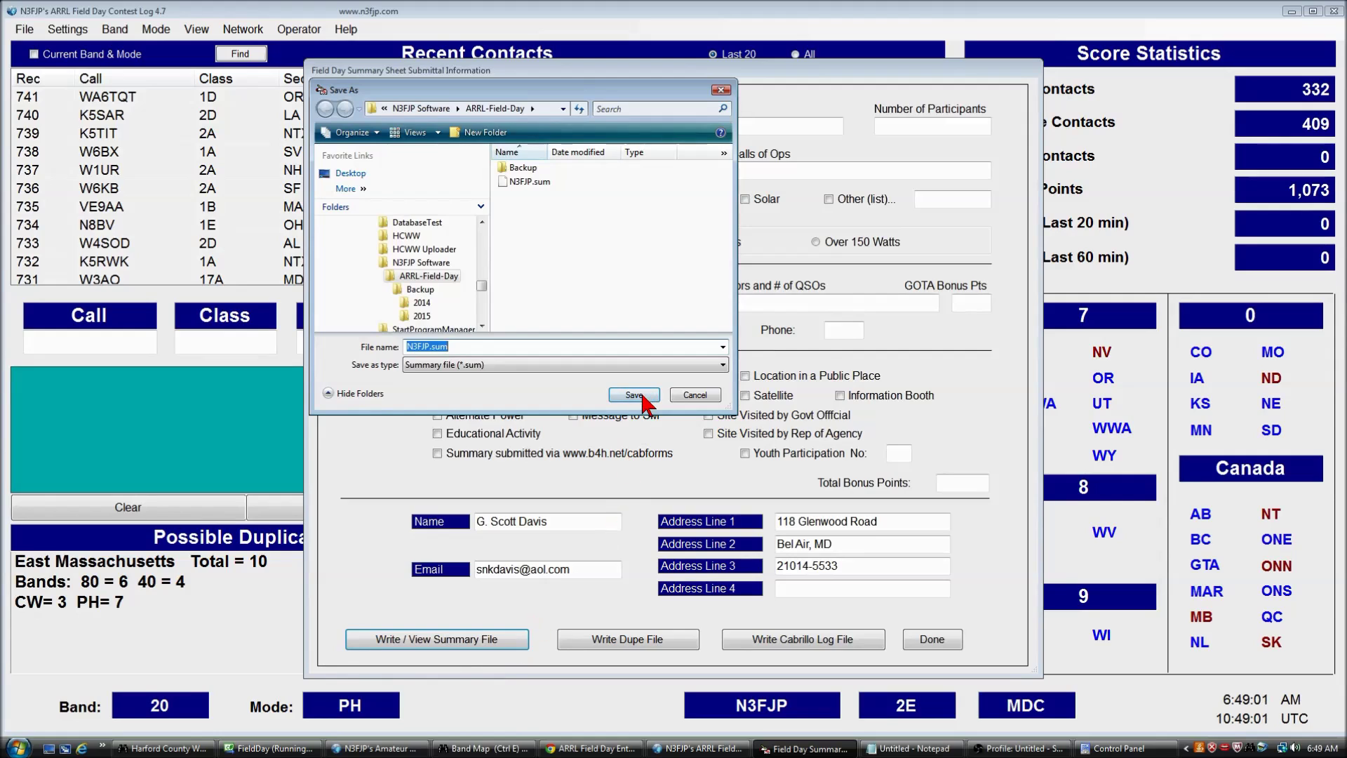
left_click(640, 397)
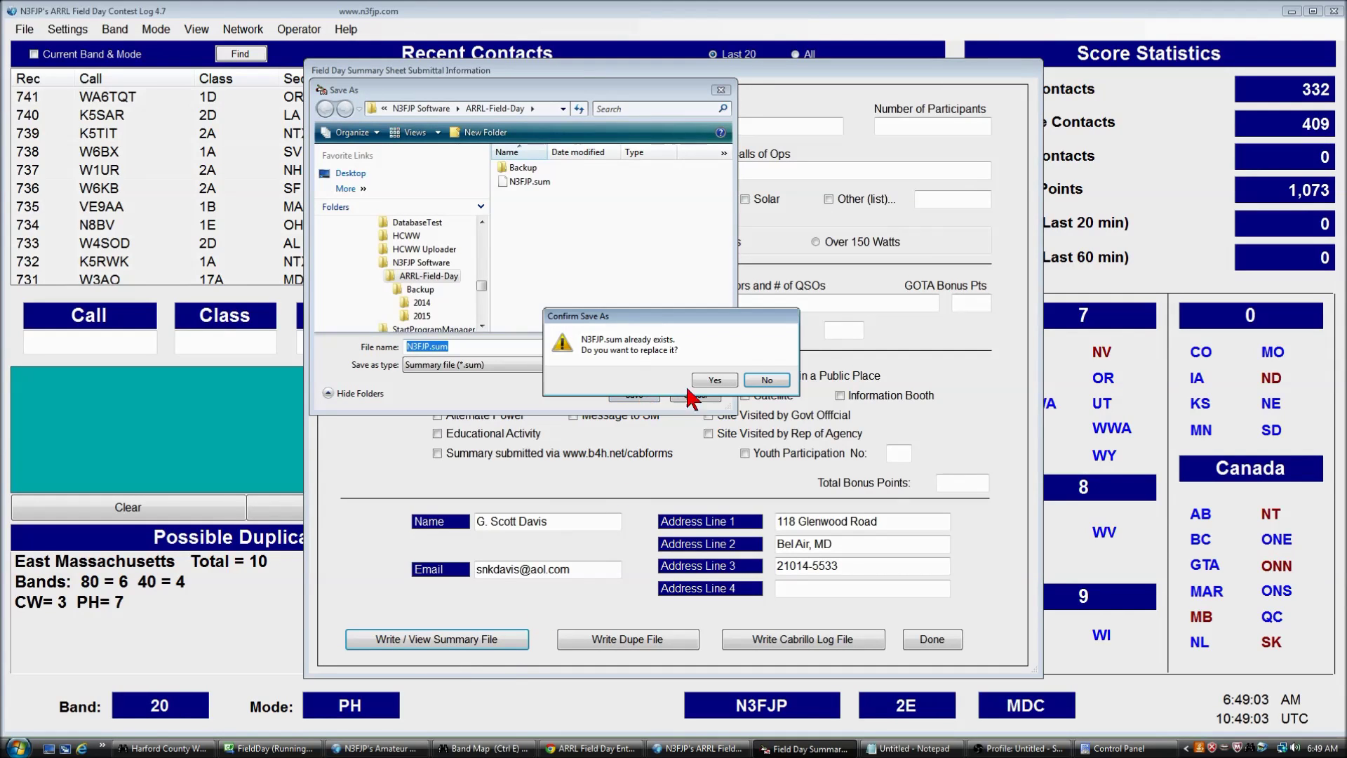
left_click(716, 379)
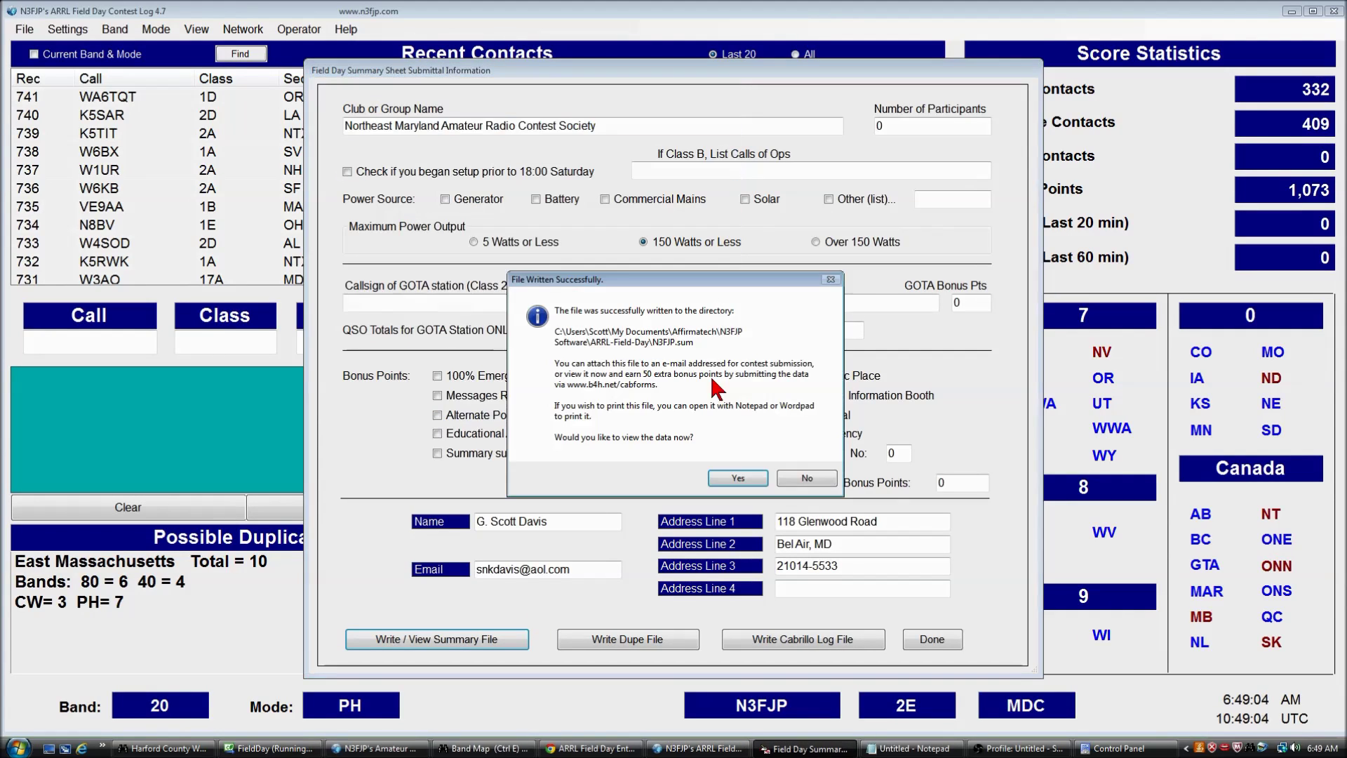
left_click(737, 478)
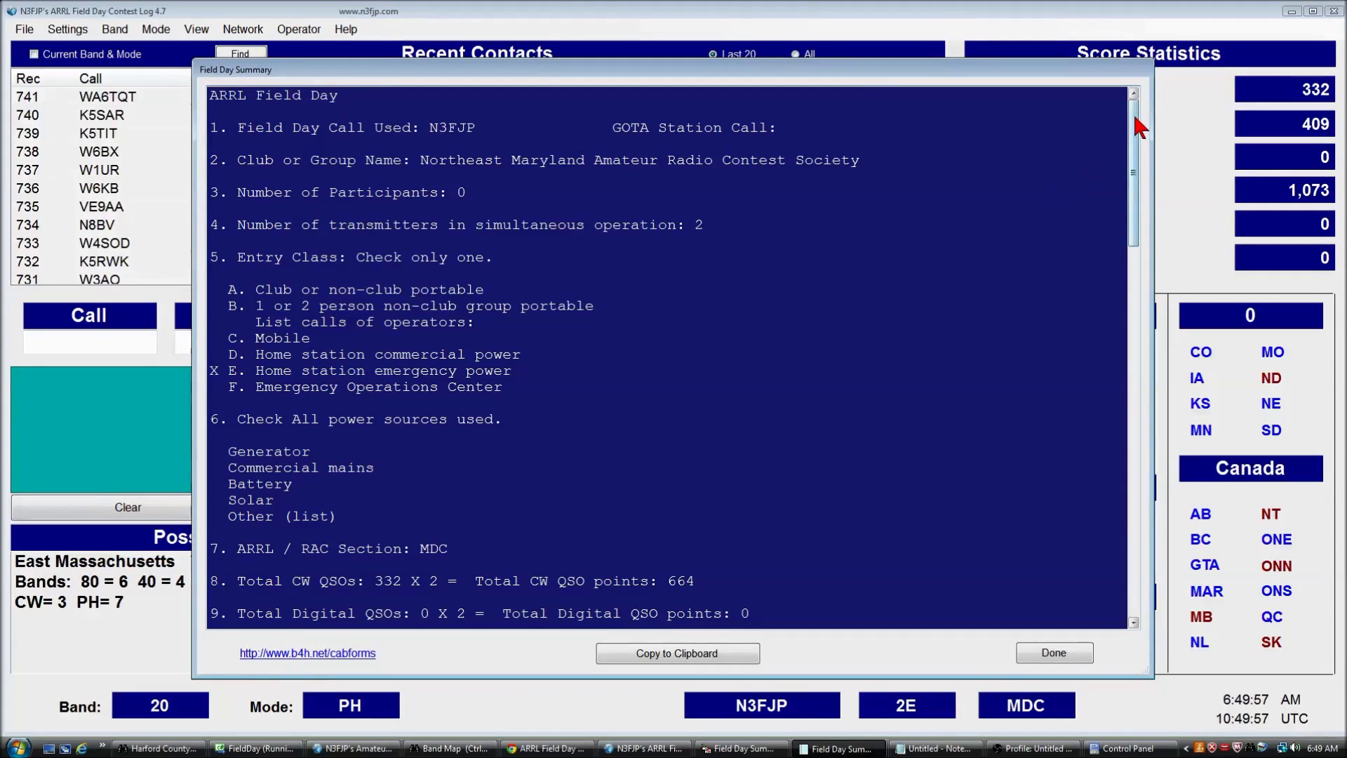
Step: Copy the contacts-by-band table from the Field Day summary text, then close the summary
scroll(1139, 141, "down", 1)
left_click_drag(1140, 140, 1158, 466)
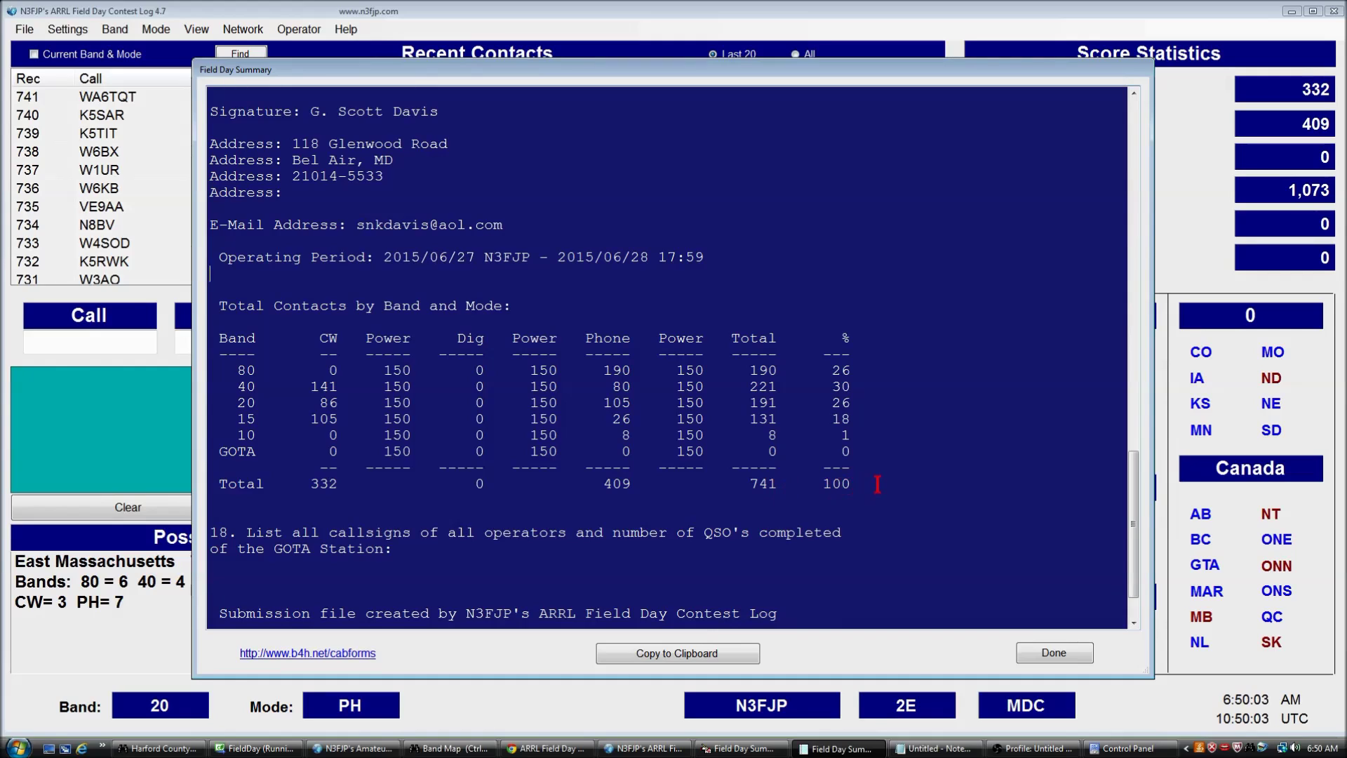
left_click_drag(878, 484, 211, 344)
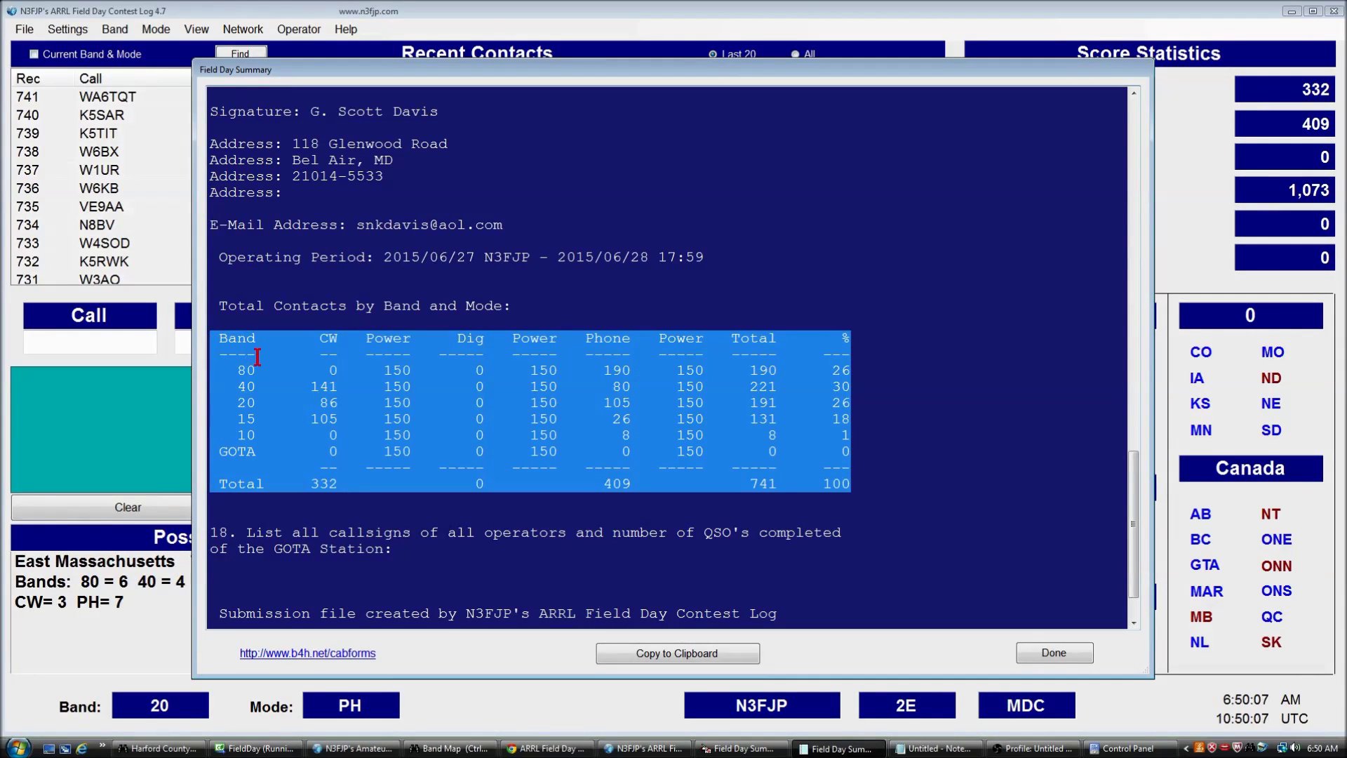
right_click(293, 376)
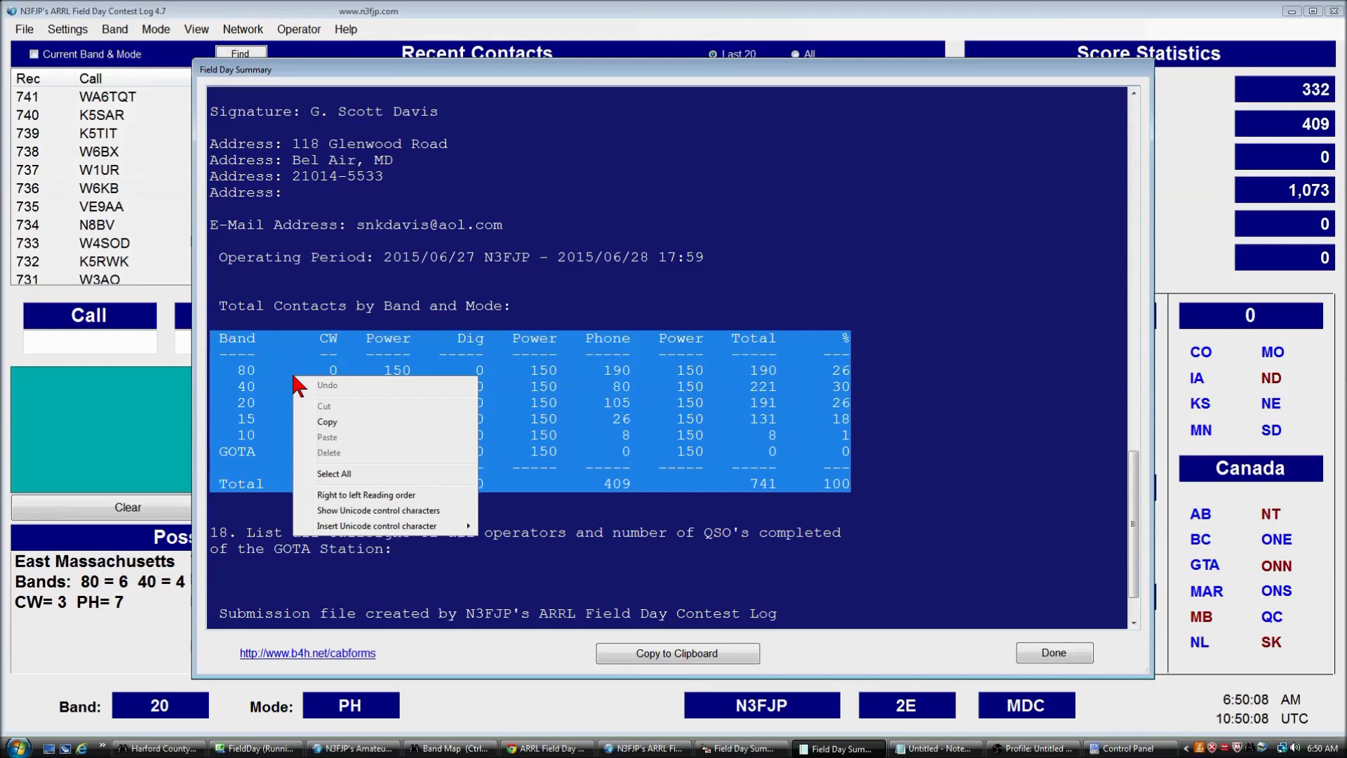
left_click(327, 422)
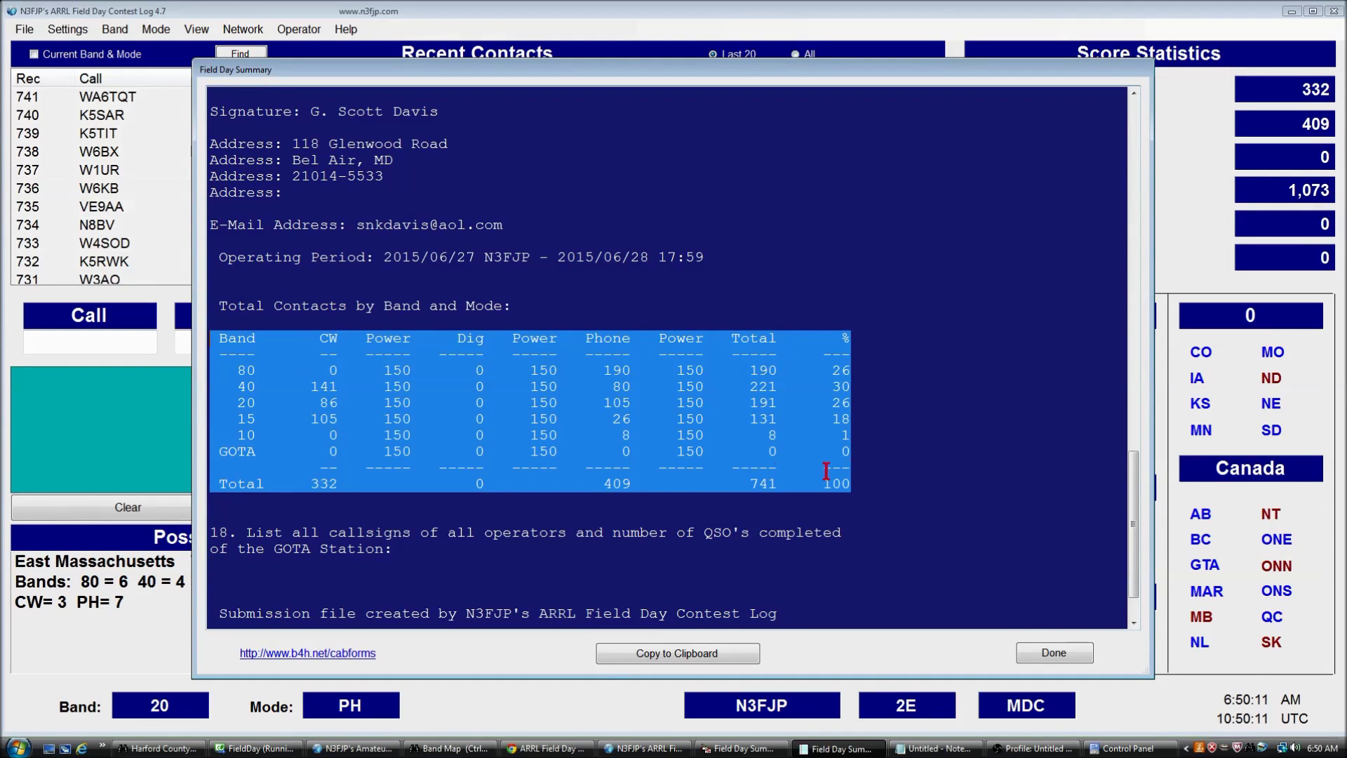
left_click(1056, 654)
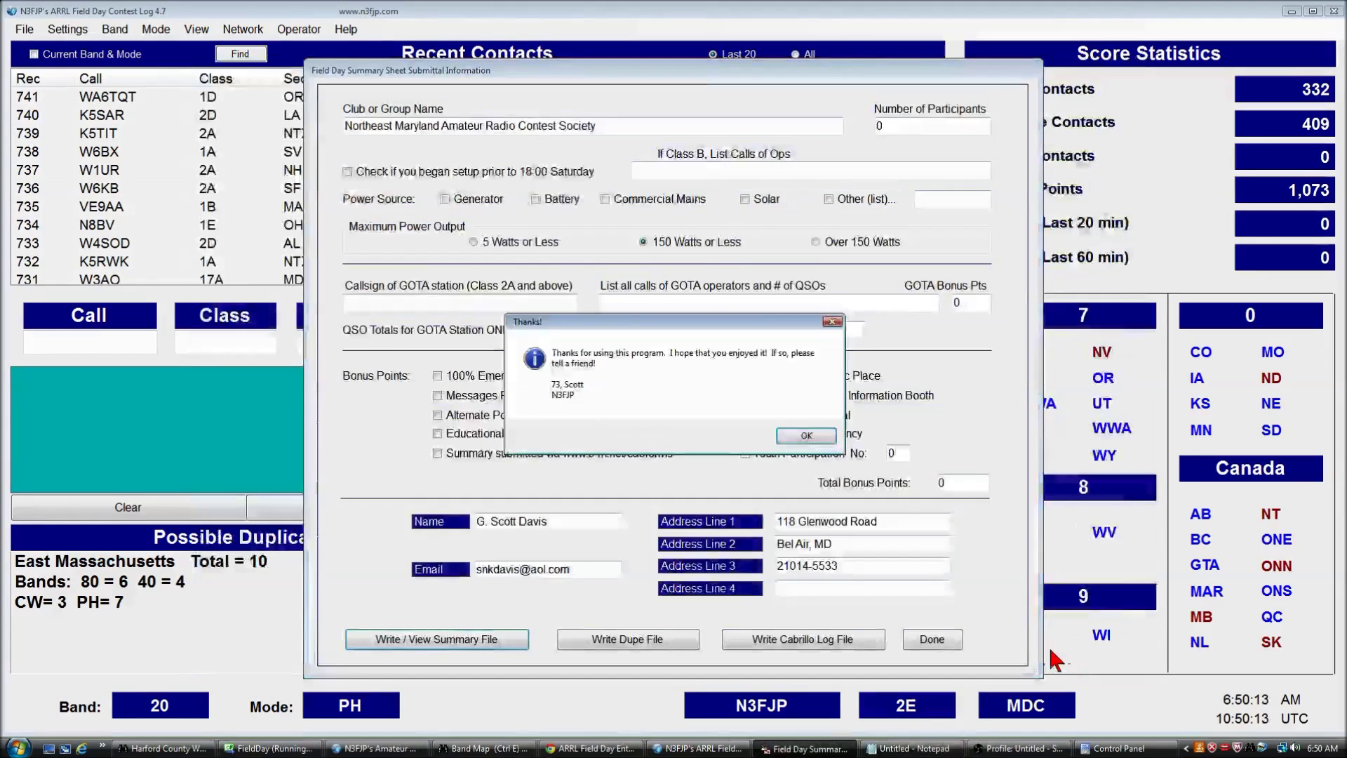
Step: Paste the band and power table into Notepad and close the submittal information window
left_click(806, 436)
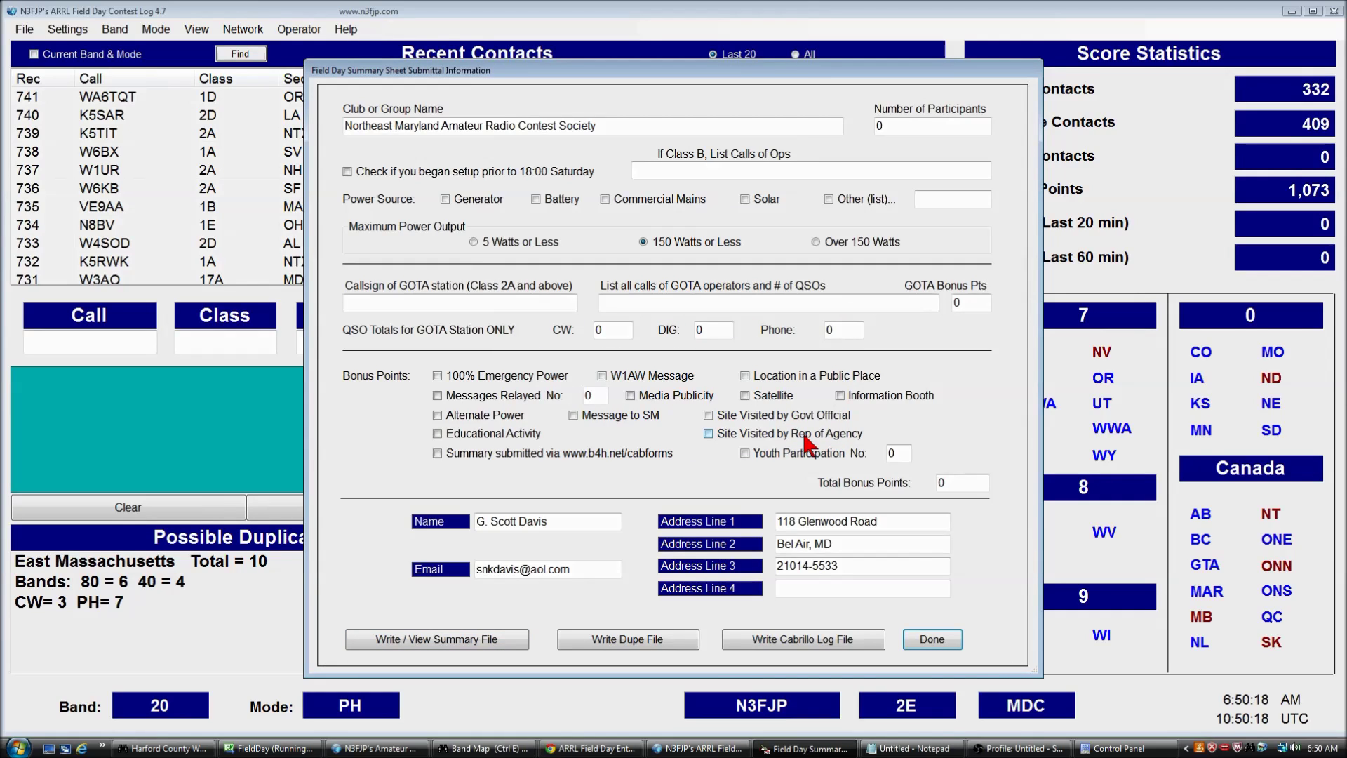
left_click(909, 748)
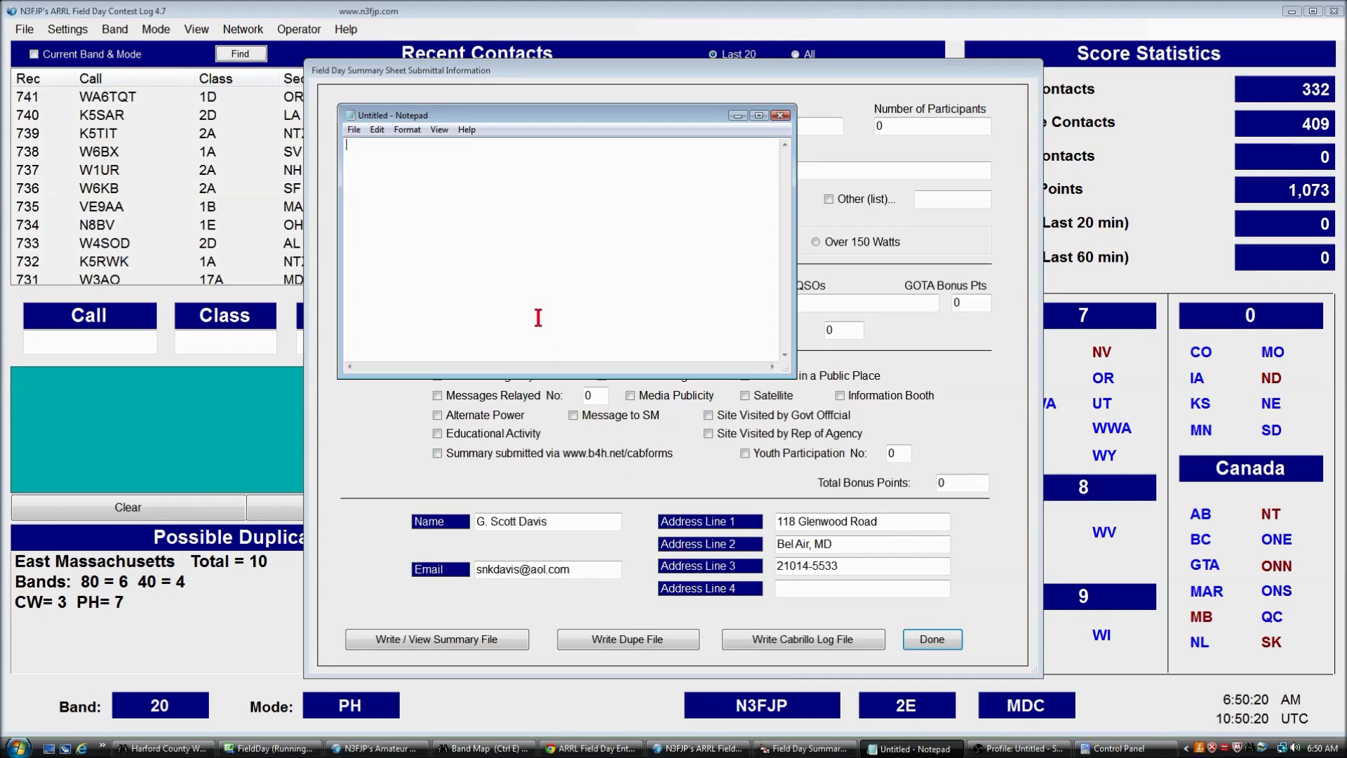
right_click(509, 239)
left_click(565, 290)
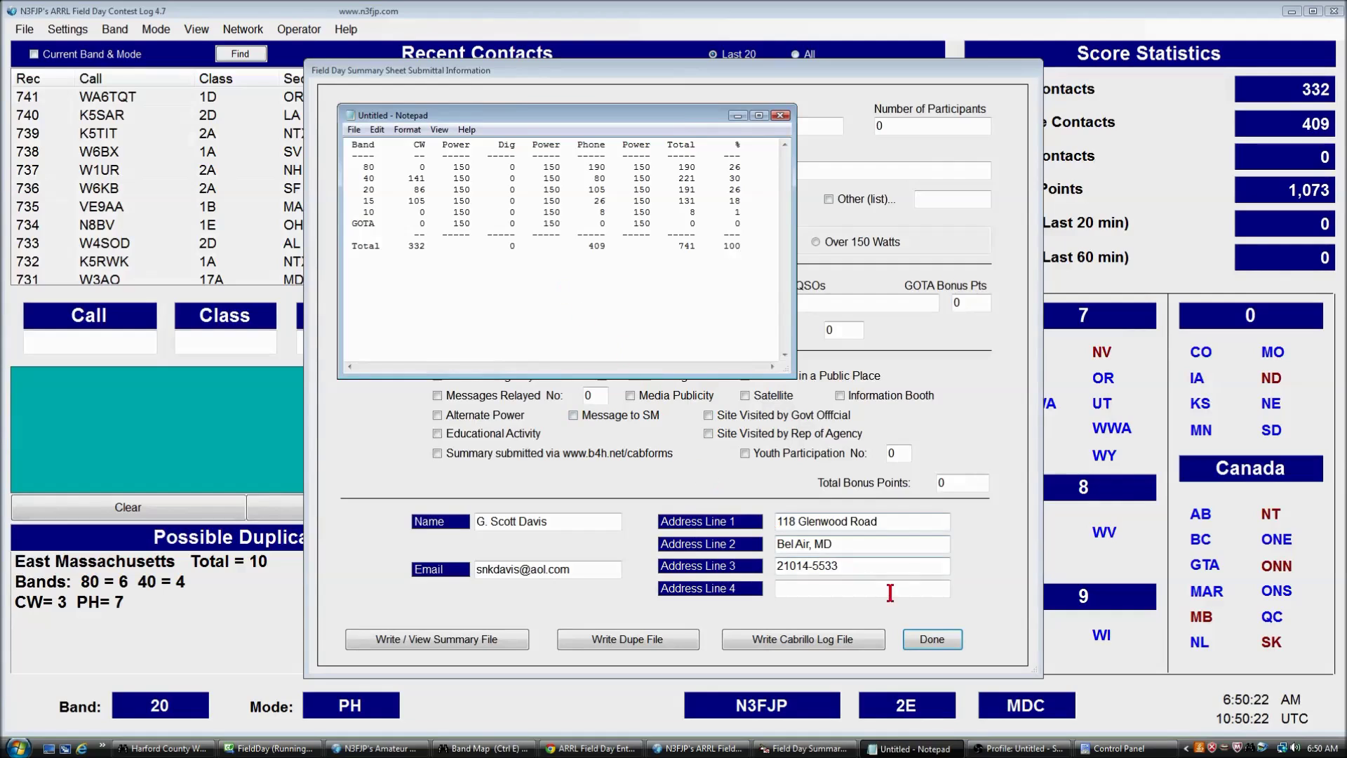
left_click(940, 639)
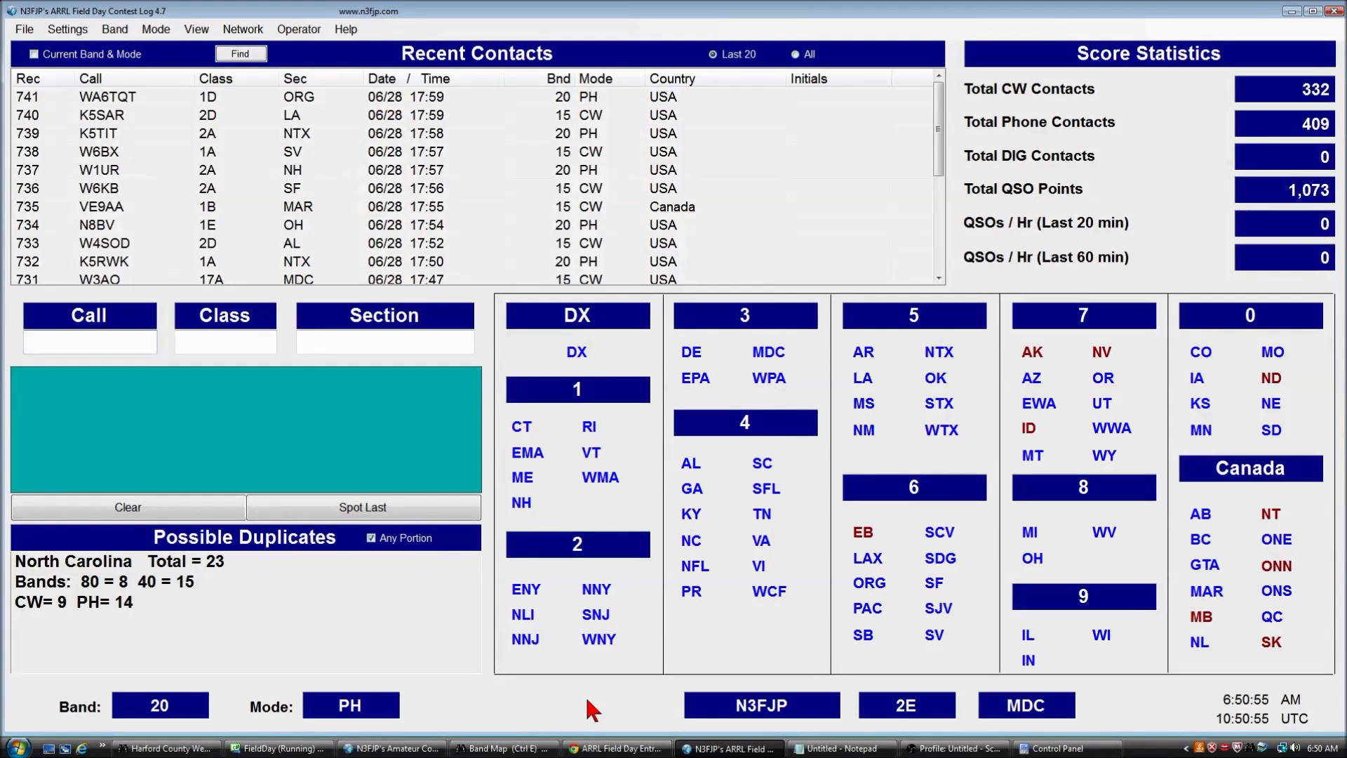
Step: Enter the call used, 3 participants, 2 transmitters, class E, generator plus battery power, 150 W and emergency power
left_click(618, 749)
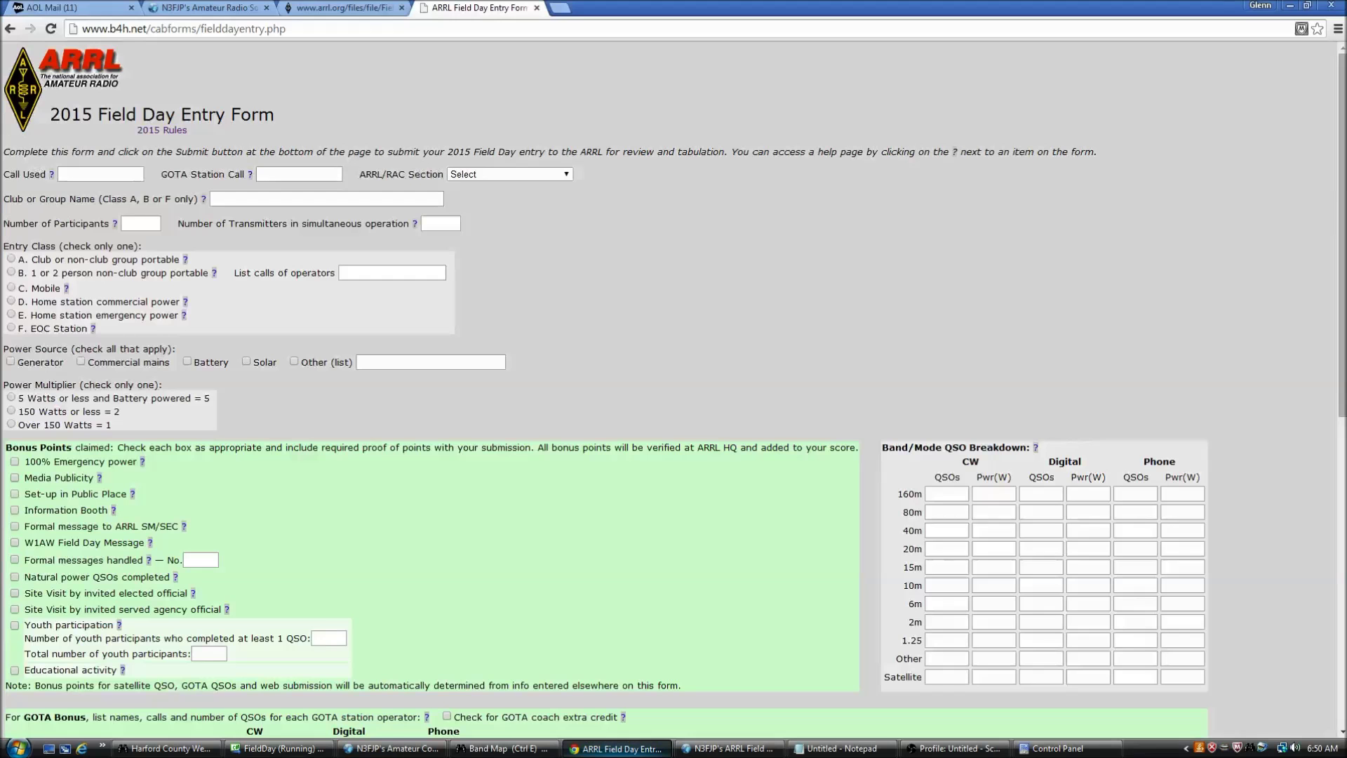
left_click(82, 169)
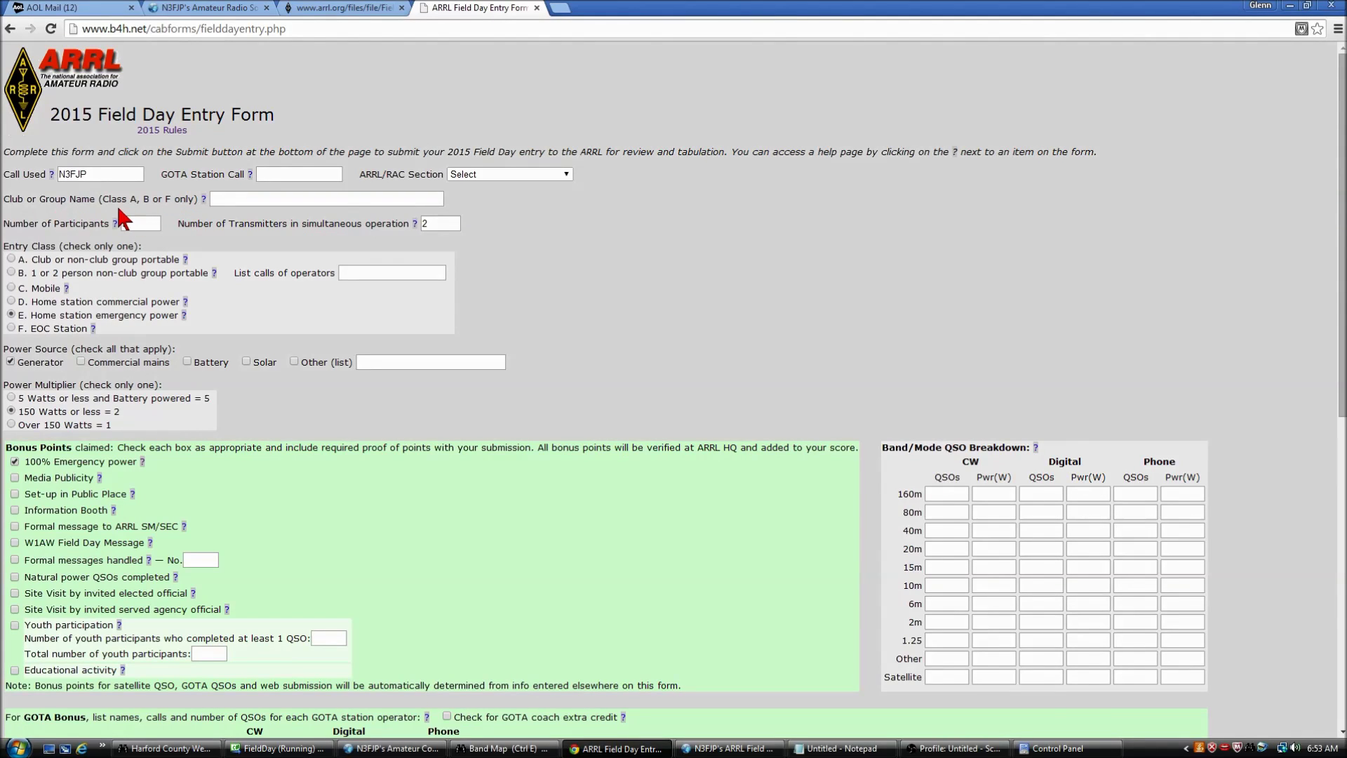
type("3")
left_click(187, 363)
scroll(172, 412, "down", 2)
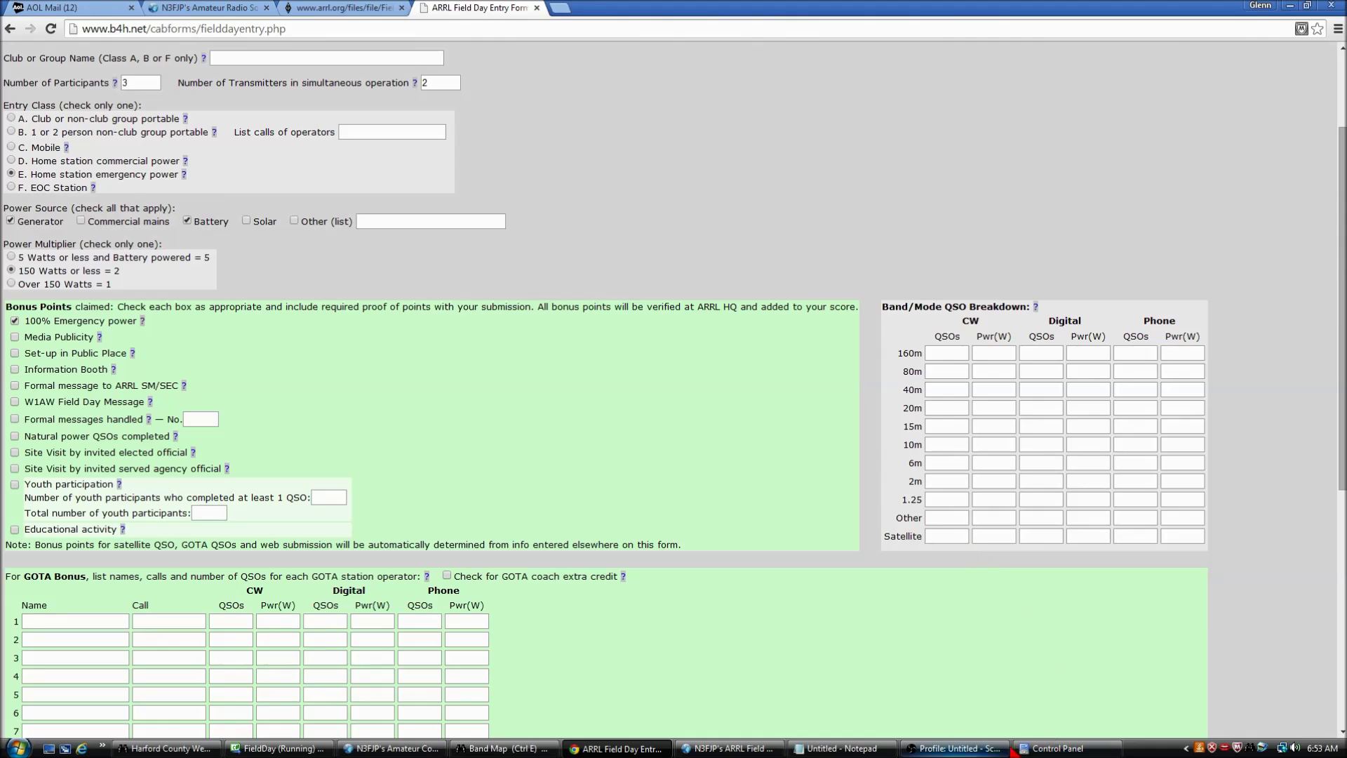
left_click(842, 749)
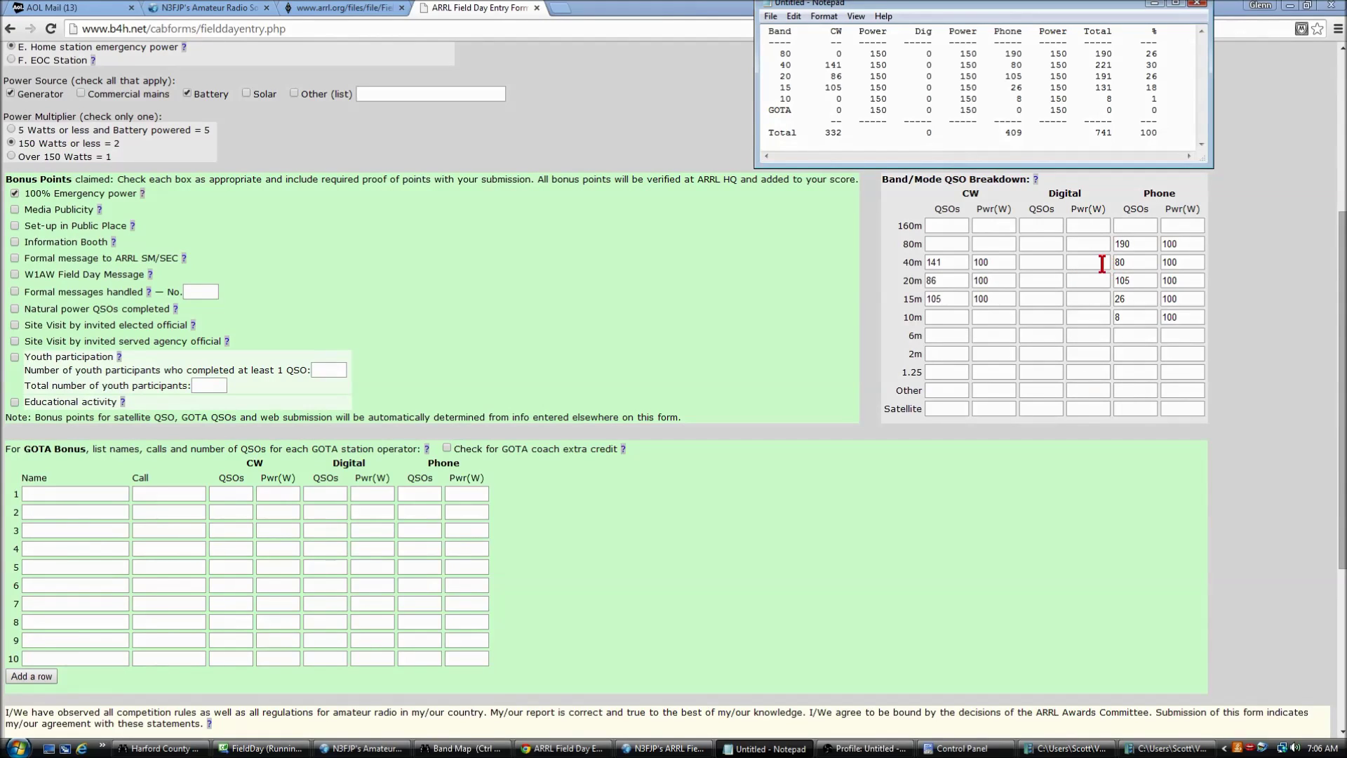
Step: Enter the per-band CW and phone QSO counts at 100 W from Notepad into the breakdown table
left_click(692, 371)
scroll(695, 383, "down", 5)
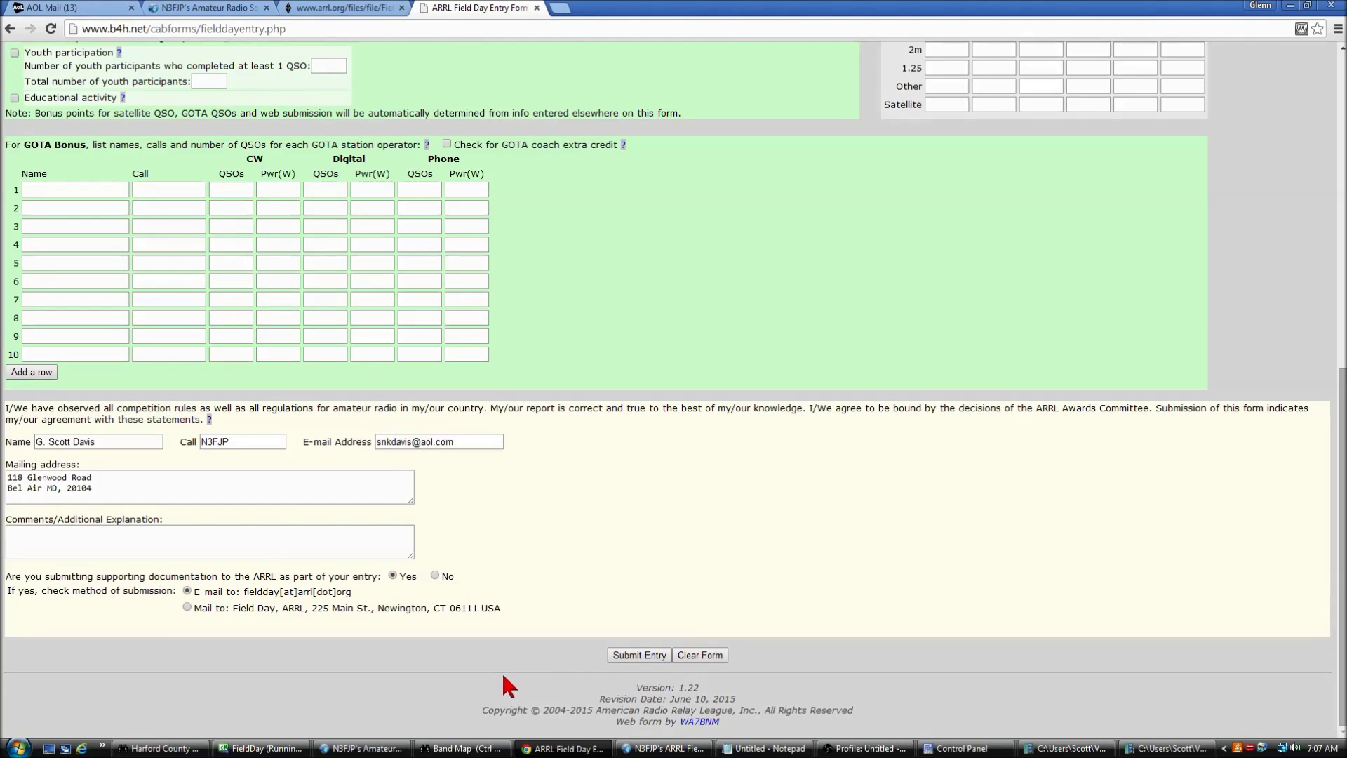
Step: Submit the entry, then fix the missing ARRL/RAC Section by choosing Maryland-DC
left_click(623, 655)
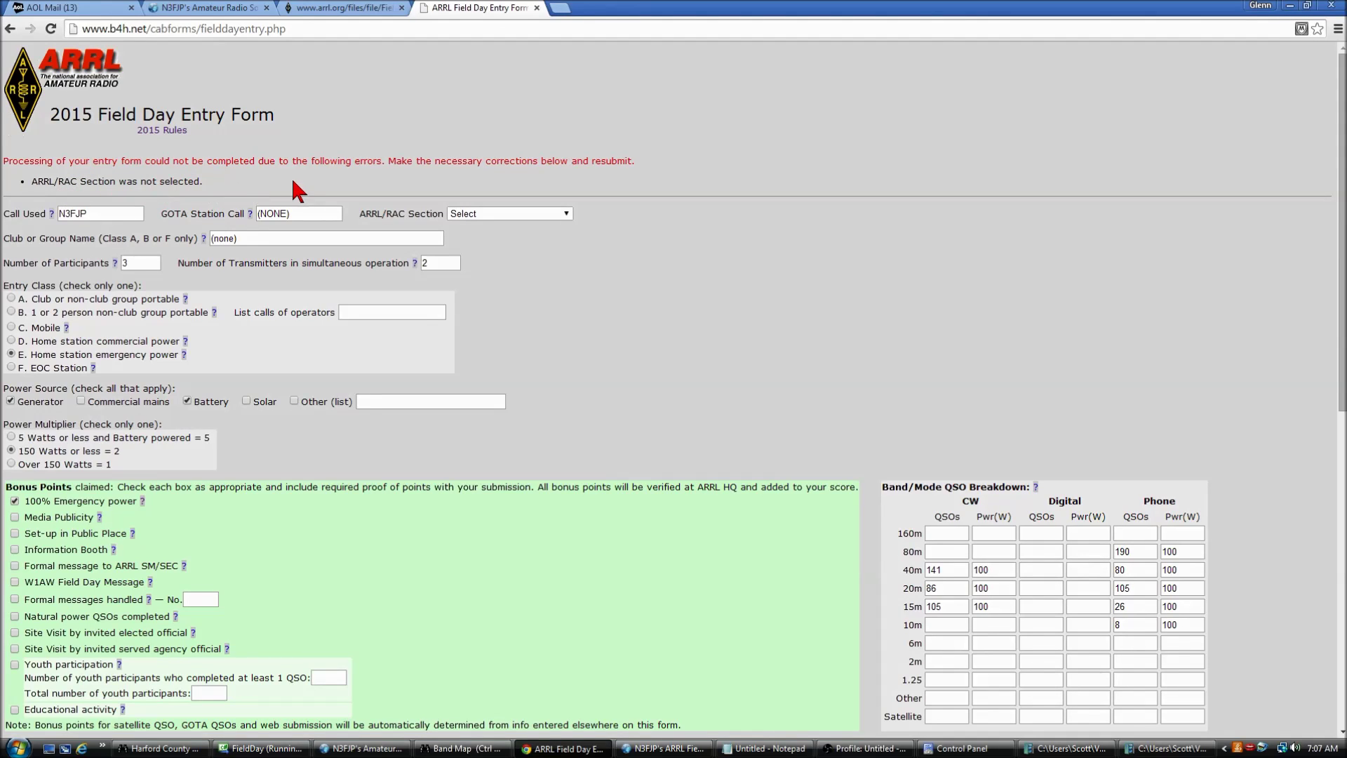
left_click(570, 215)
mouse_move(569, 242)
left_mouse_down()
mouse_move(569, 277)
mouse_move(569, 265)
left_mouse_up()
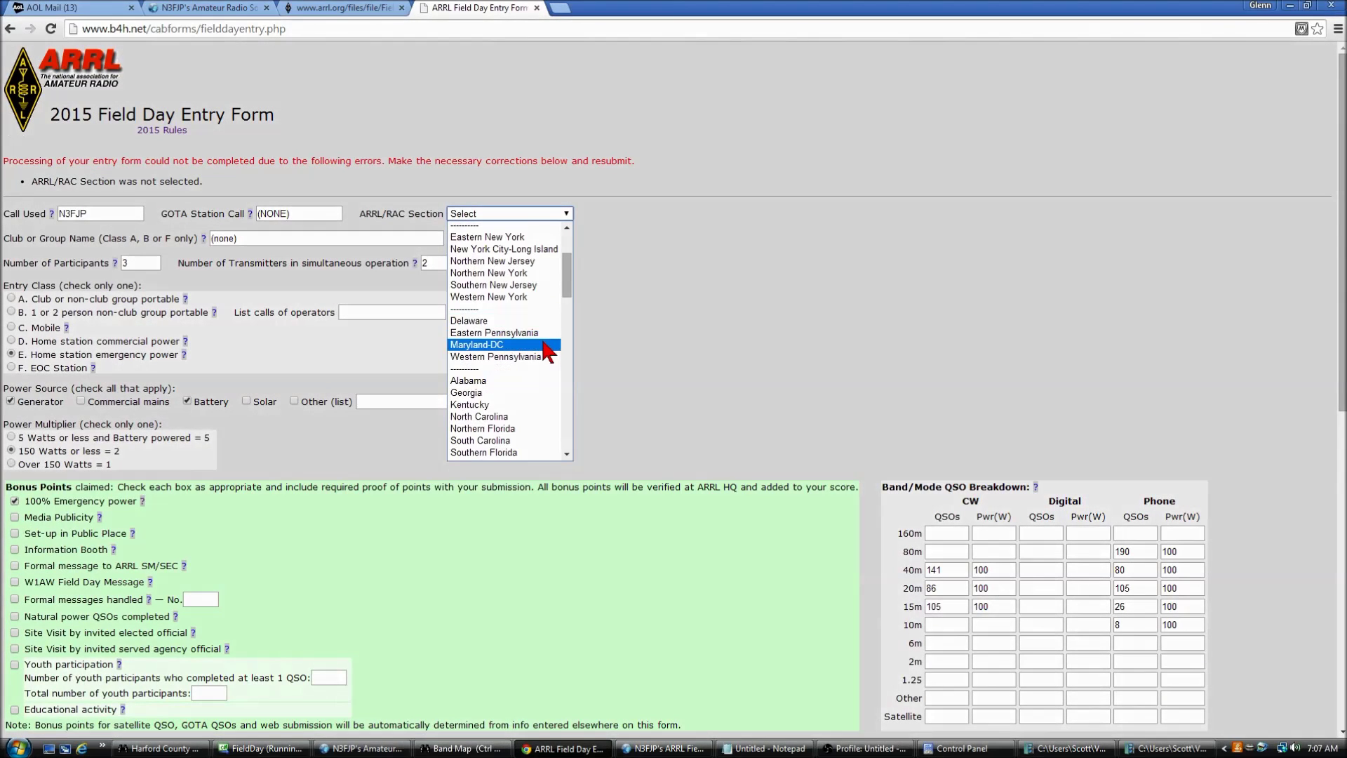
left_click(544, 344)
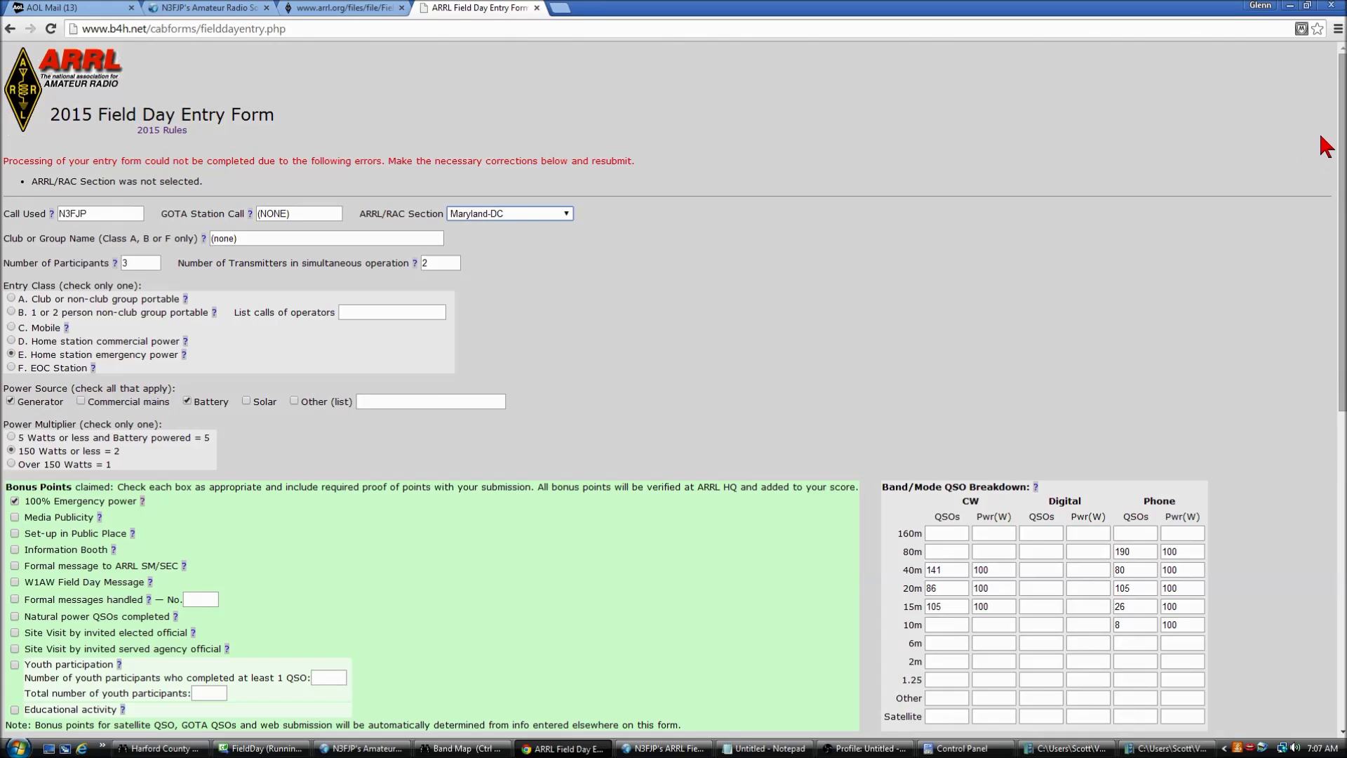
left_click_drag(1341, 140, 1342, 456)
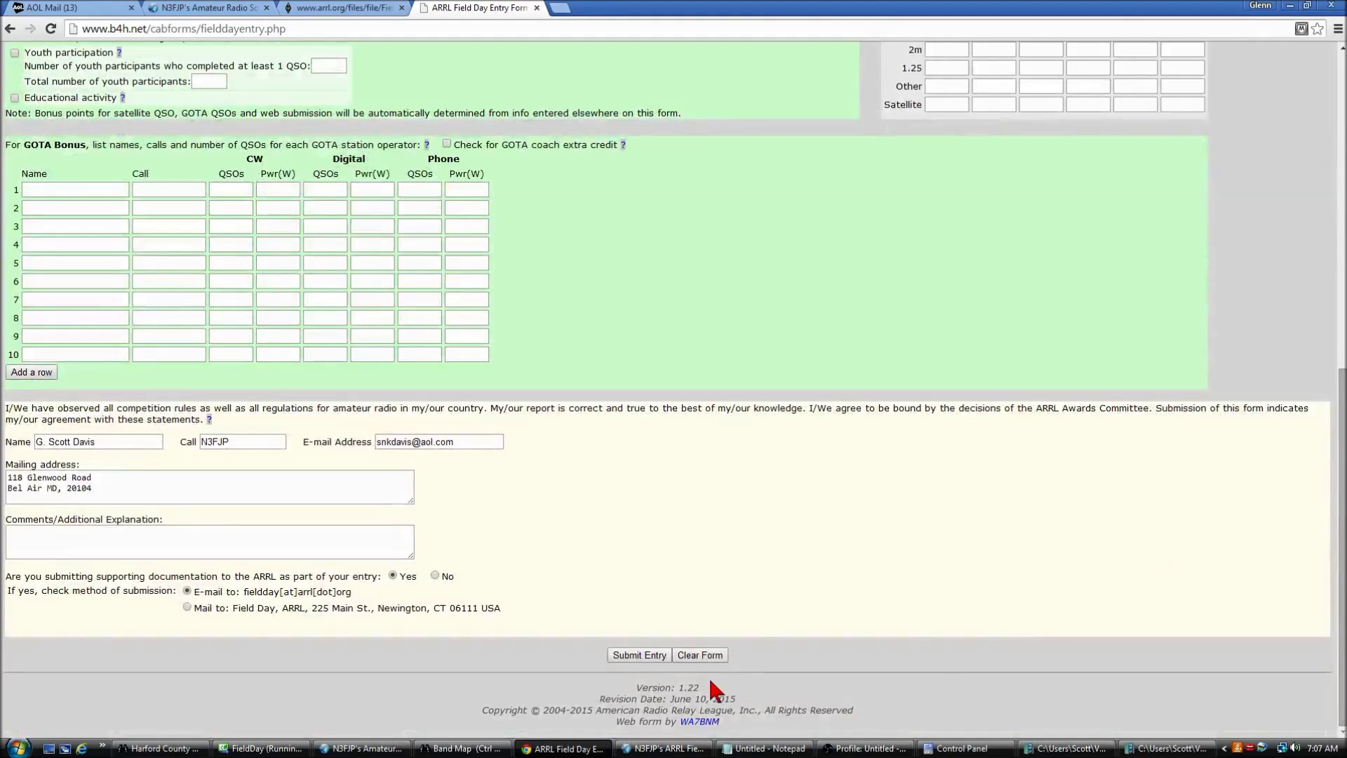
Step: Resubmit the entry and review the confirmation page showing a claimed score of 2,146
left_click(637, 654)
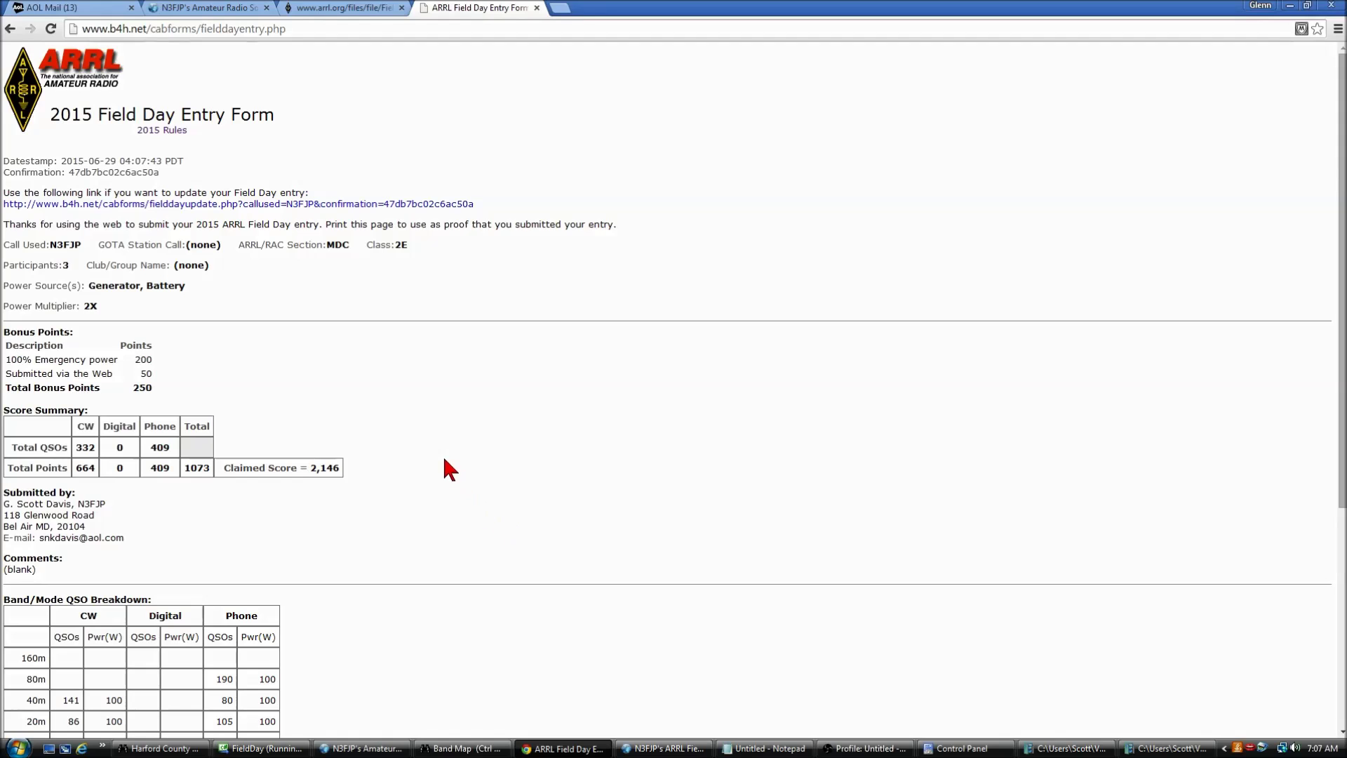
scroll(393, 330, "down", 2)
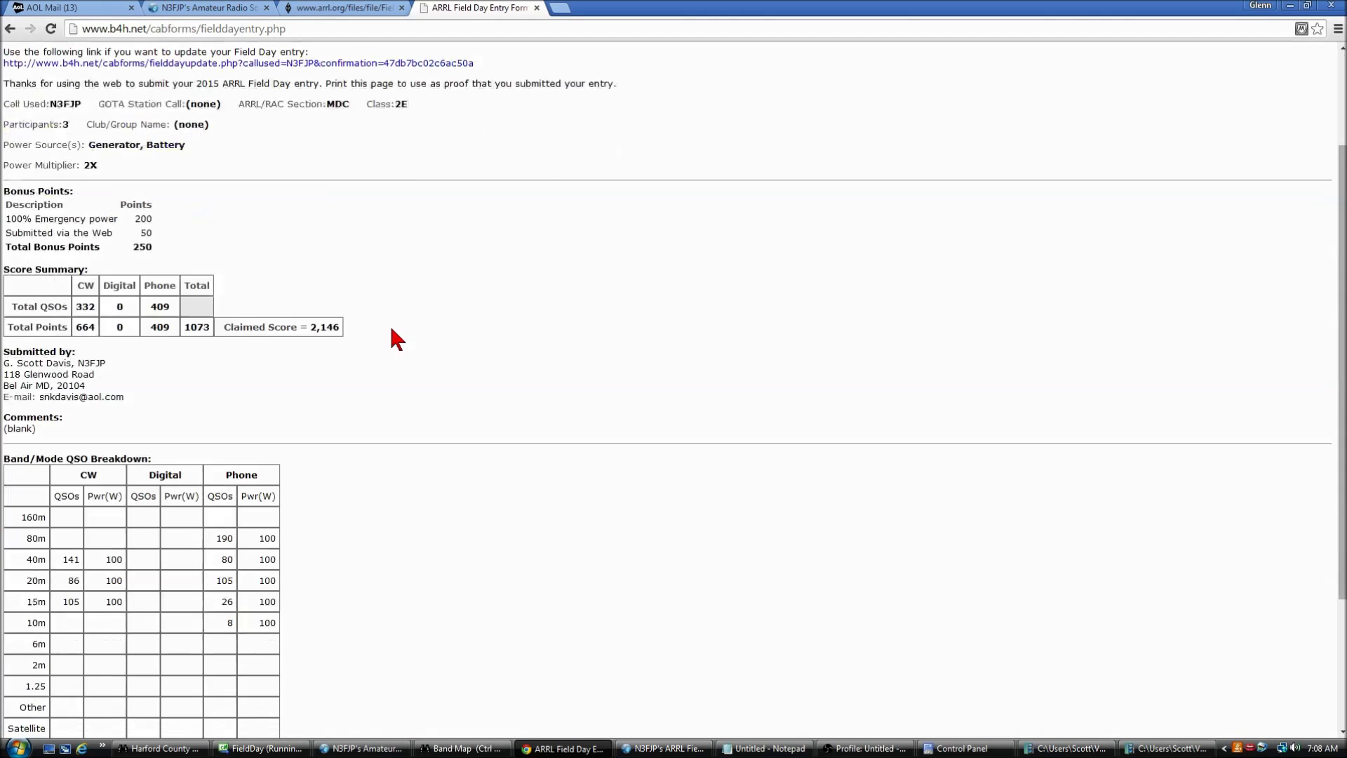
scroll(391, 330, "down", 3)
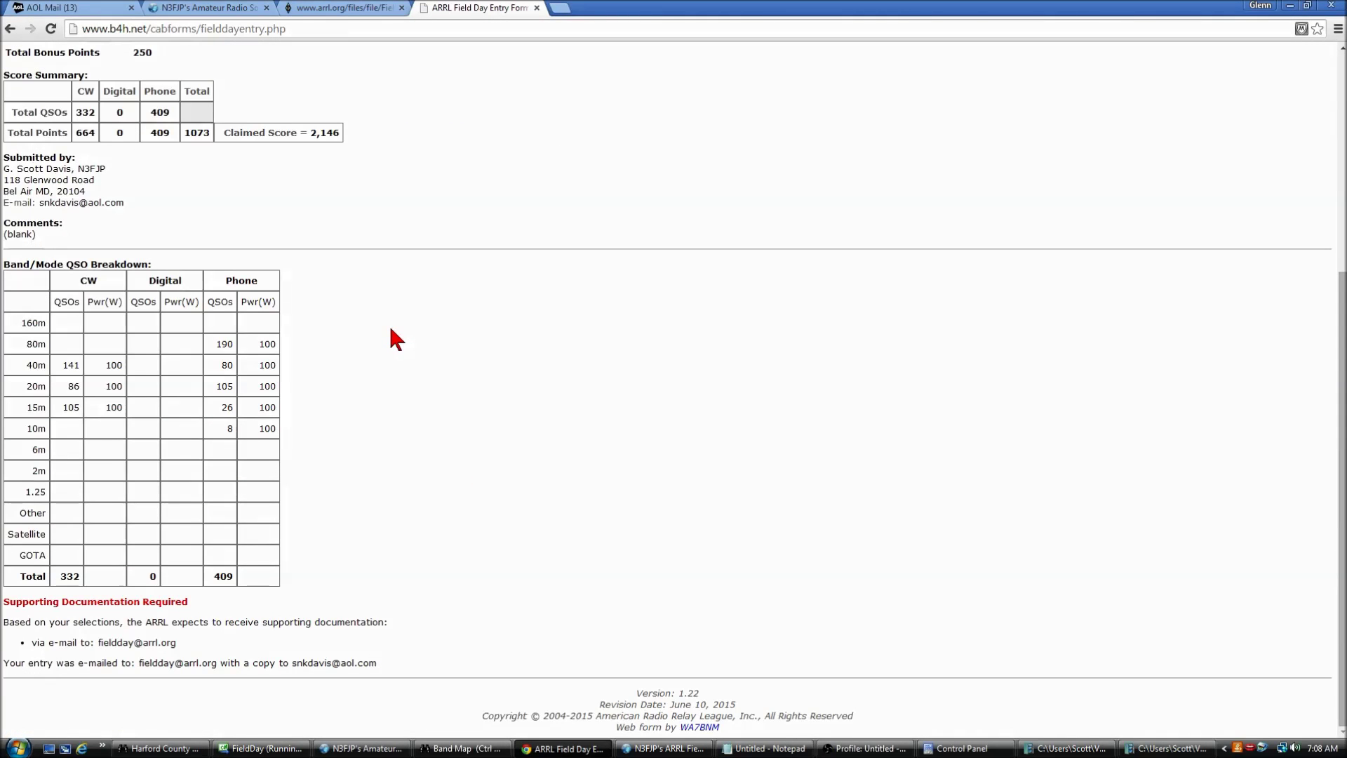
scroll(727, 586, "up", 1)
scroll(728, 578, "down", 1)
left_click_drag(176, 642, 98, 642)
Step: Copy the ARRL fieldday documentation e-mail address from the confirmation page and reselect it
right_click(109, 642)
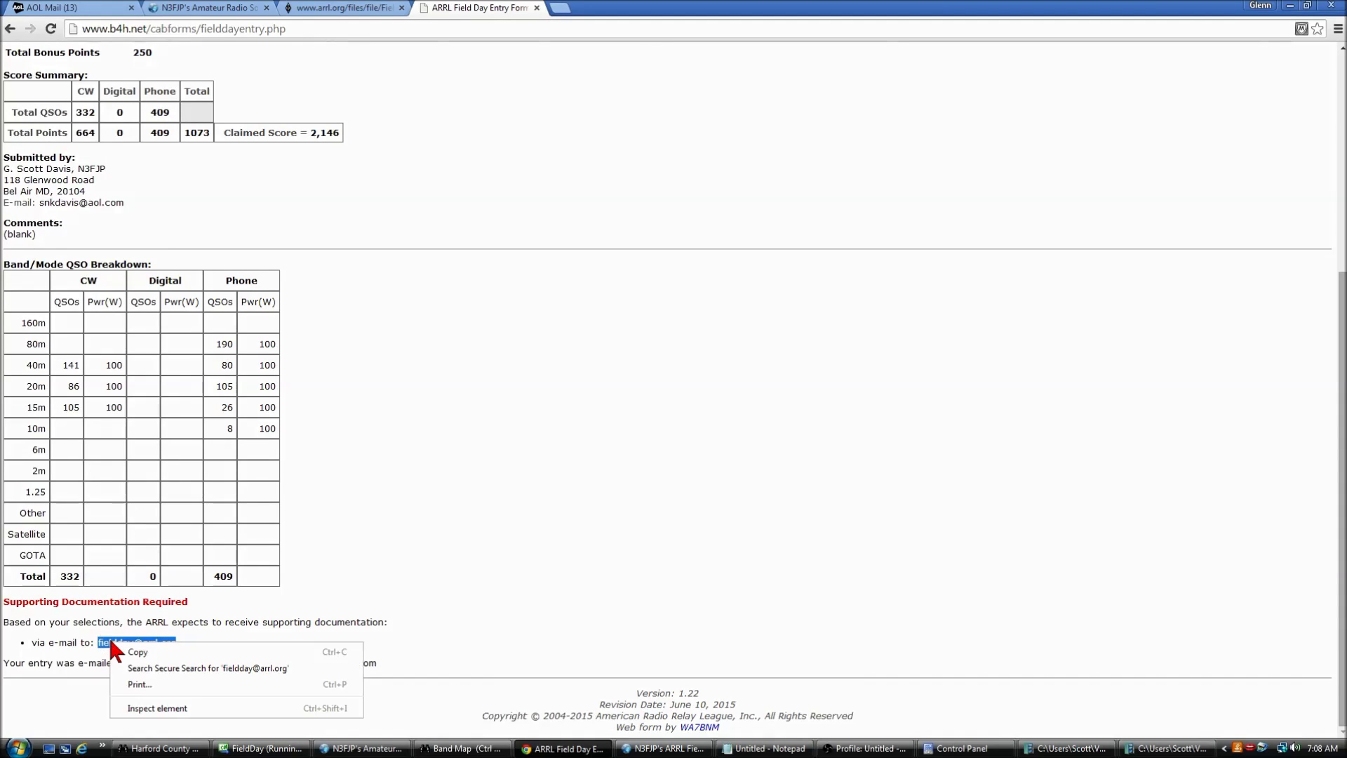
left_click(137, 652)
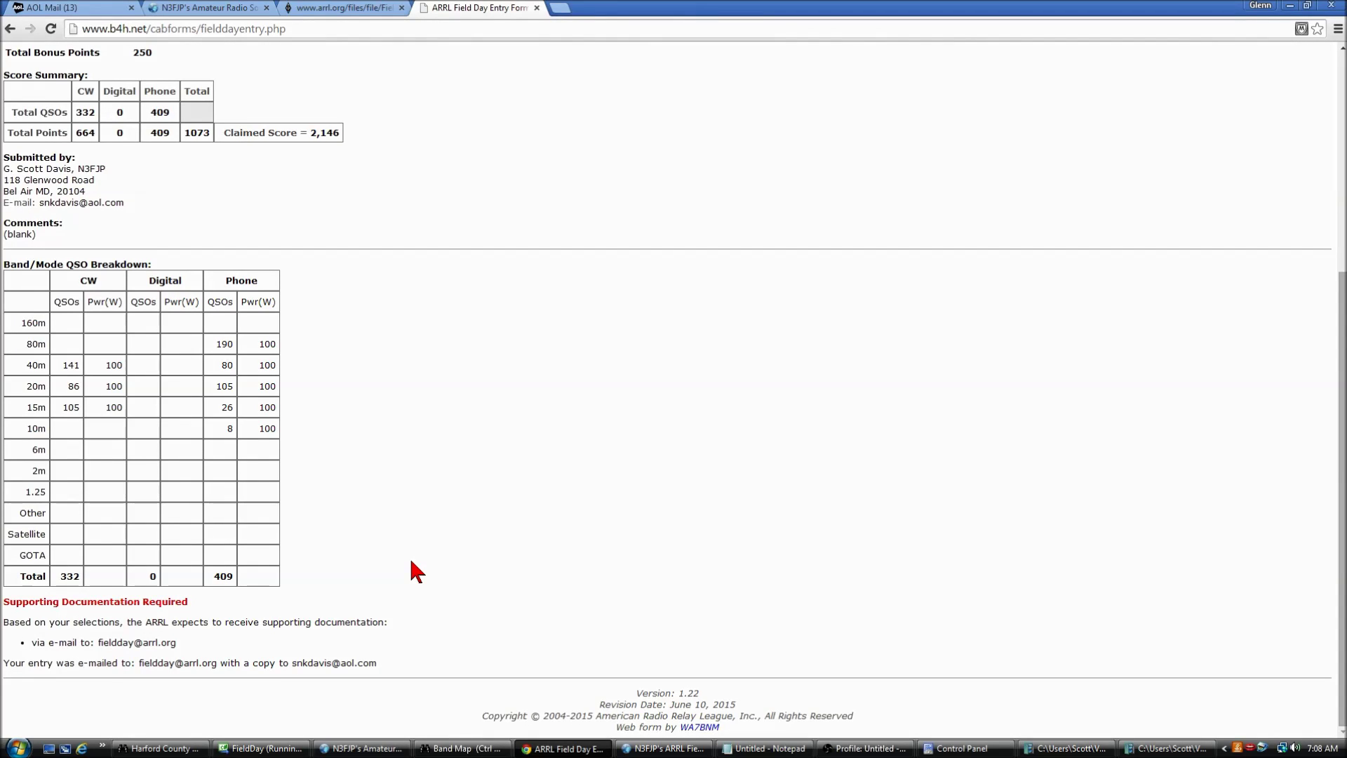
triple_click(179, 642)
left_click(141, 642)
double_click(161, 642)
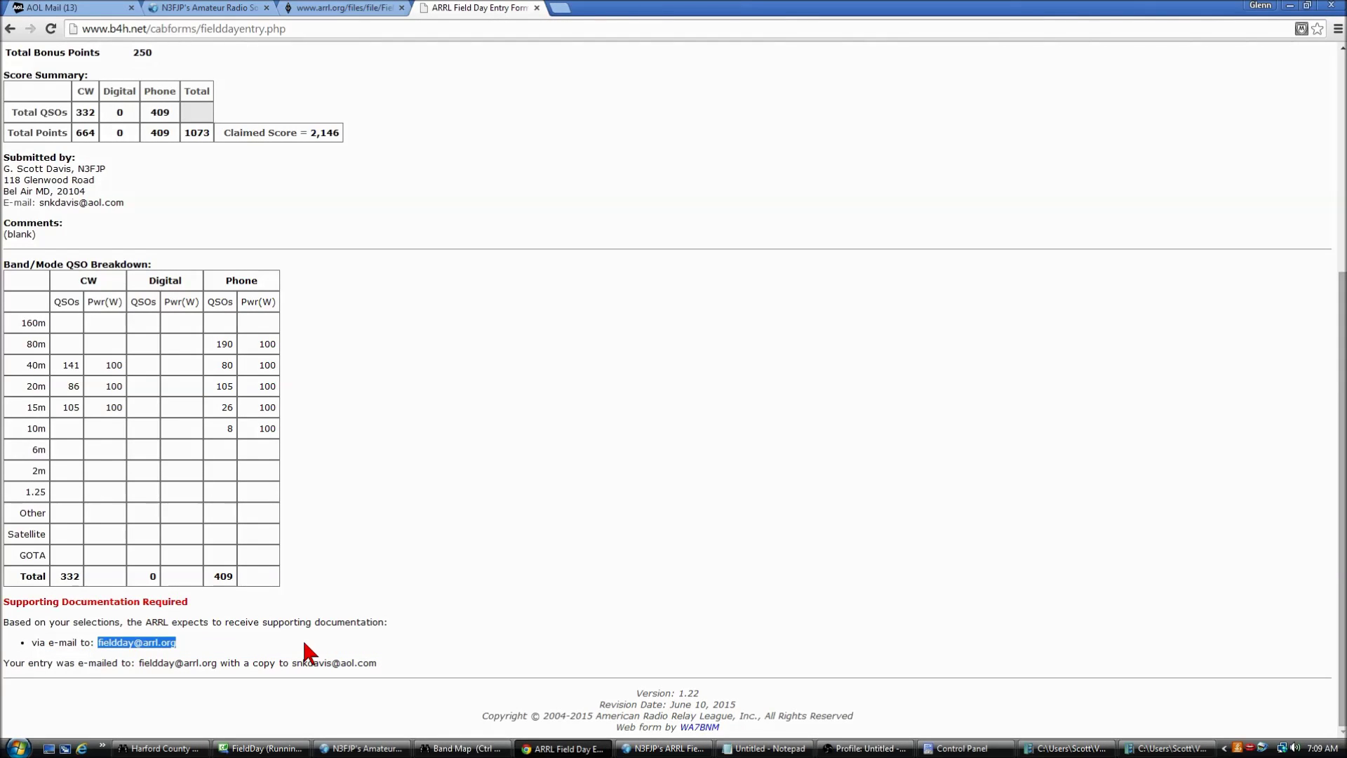